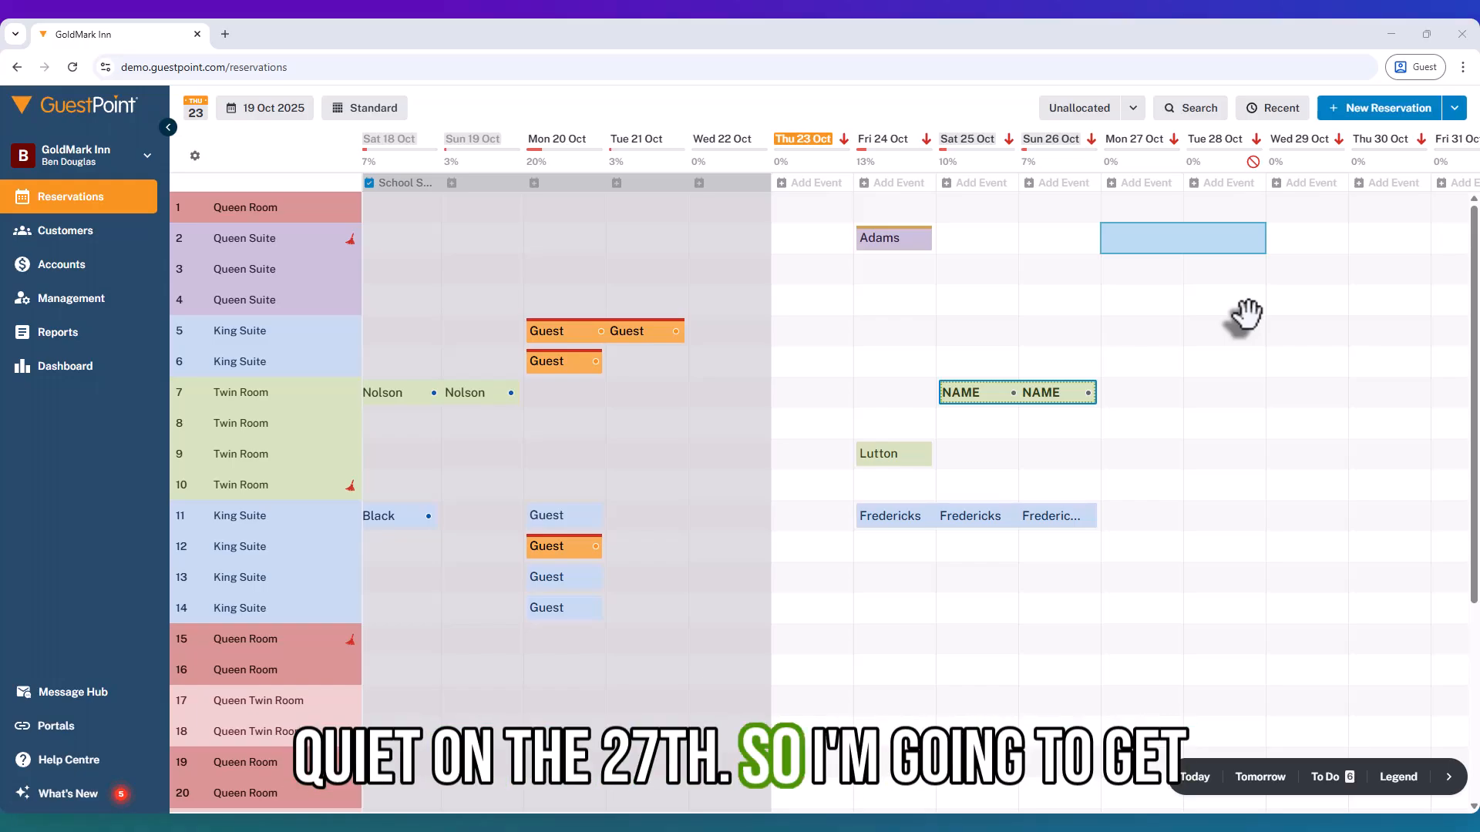
# Select rooms 2 to 6 for the nights of 27 and 28 Oct on the chart and start a new reservation.
pyautogui.click(1127, 298)
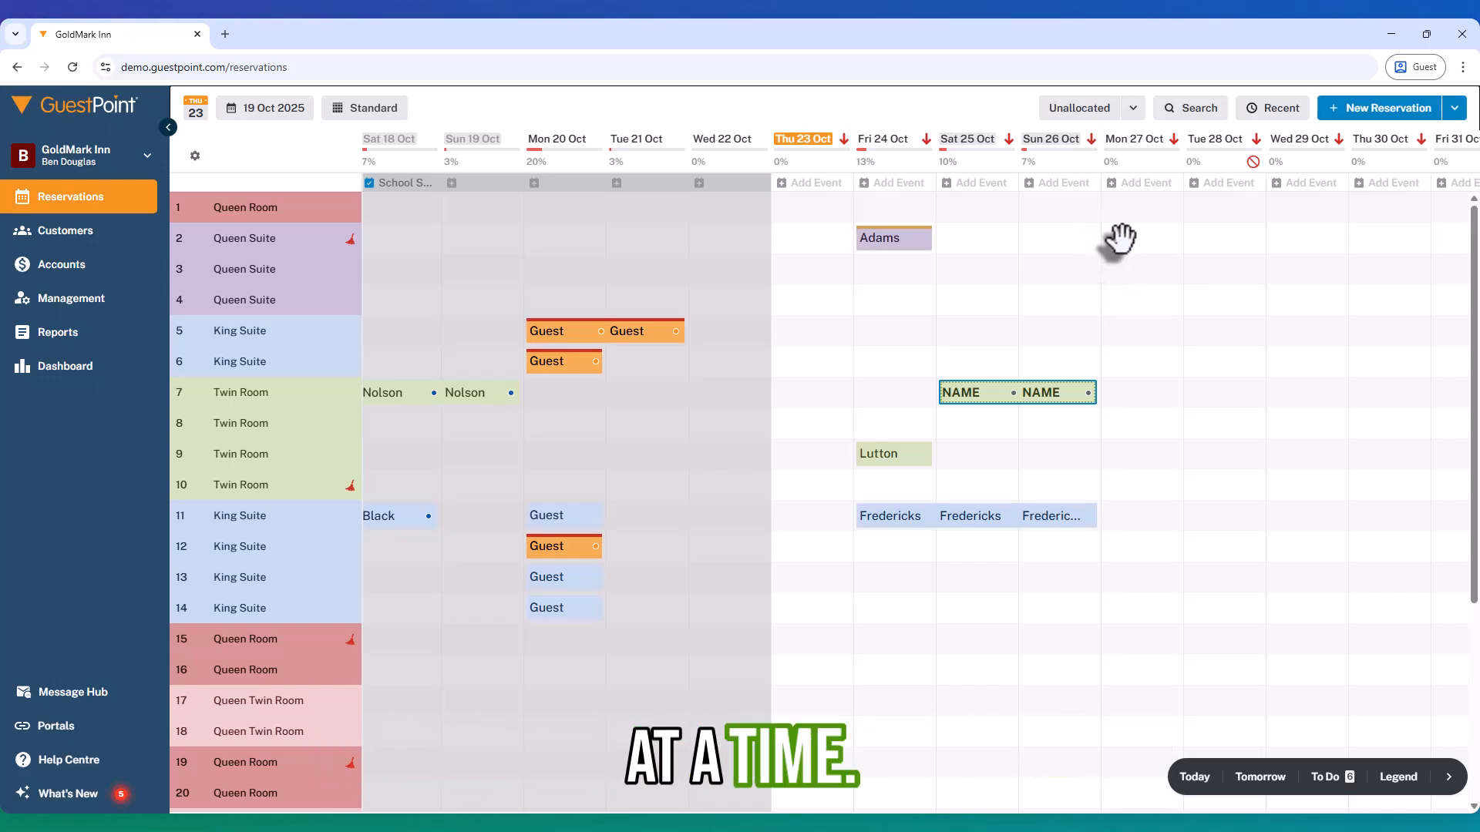
pyautogui.moveTo(1121, 229)
pyautogui.mouseDown()
pyautogui.moveTo(1215, 262)
pyautogui.moveTo(1200, 308)
pyautogui.moveTo(1133, 351)
pyautogui.moveTo(1200, 363)
pyautogui.moveTo(1129, 370)
pyautogui.moveTo(1151, 384)
pyautogui.moveTo(1217, 374)
pyautogui.mouseUp()
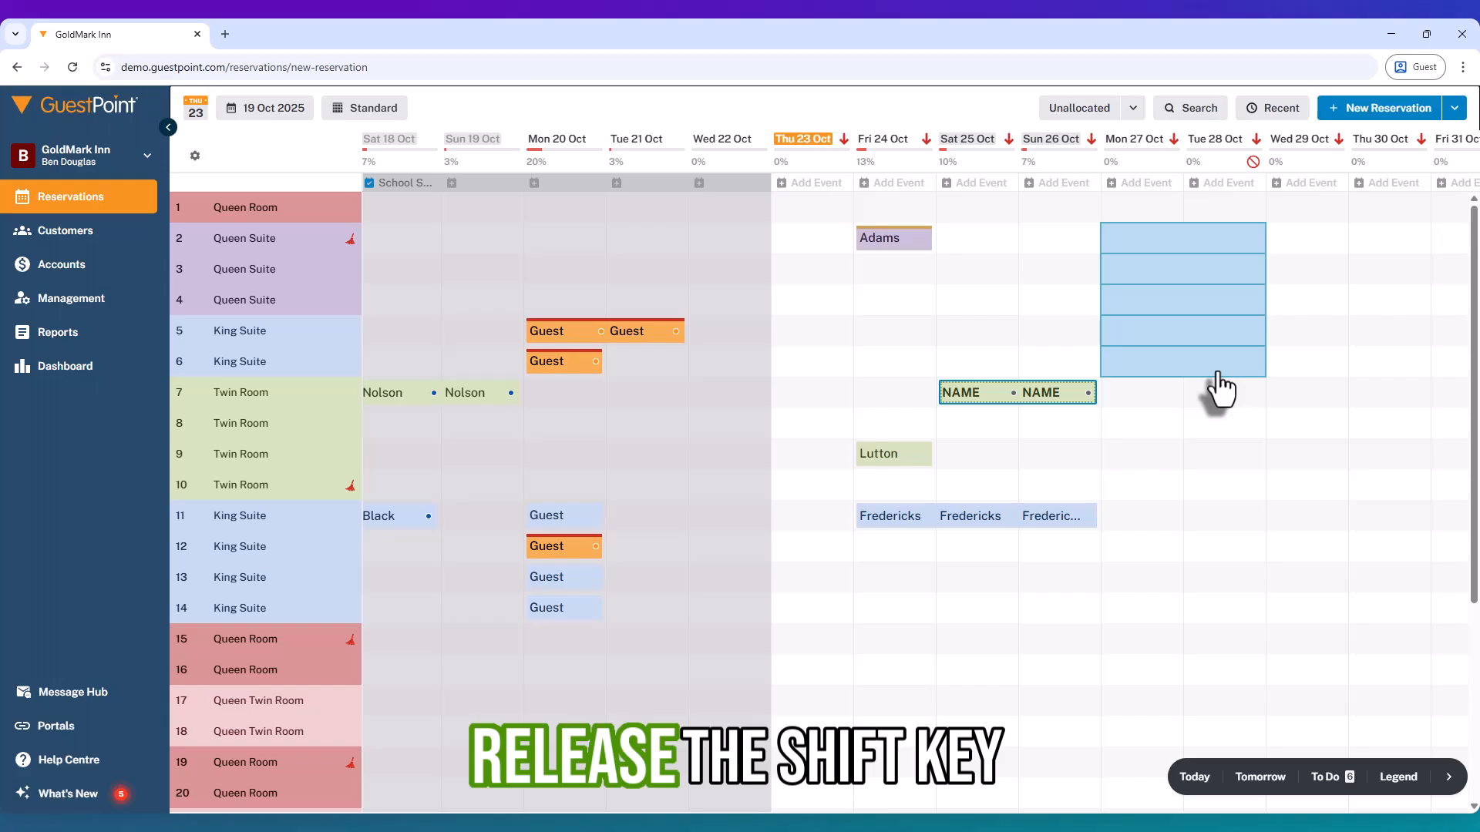
pyautogui.press('shift')
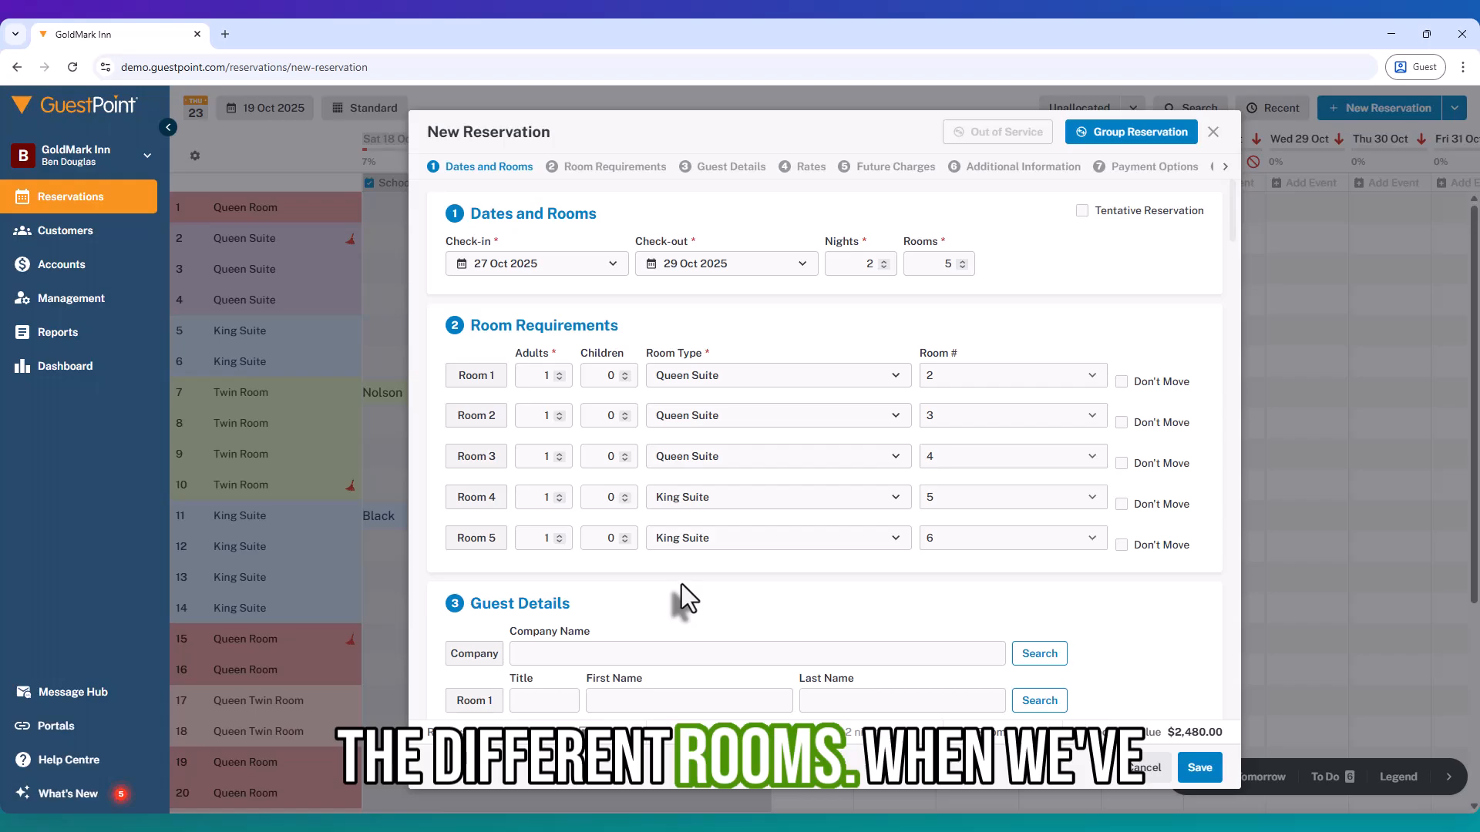
# Convert the new five-room reservation into a group reservation.
pyautogui.scroll(-2, 681, 584)
pyautogui.click(612, 503)
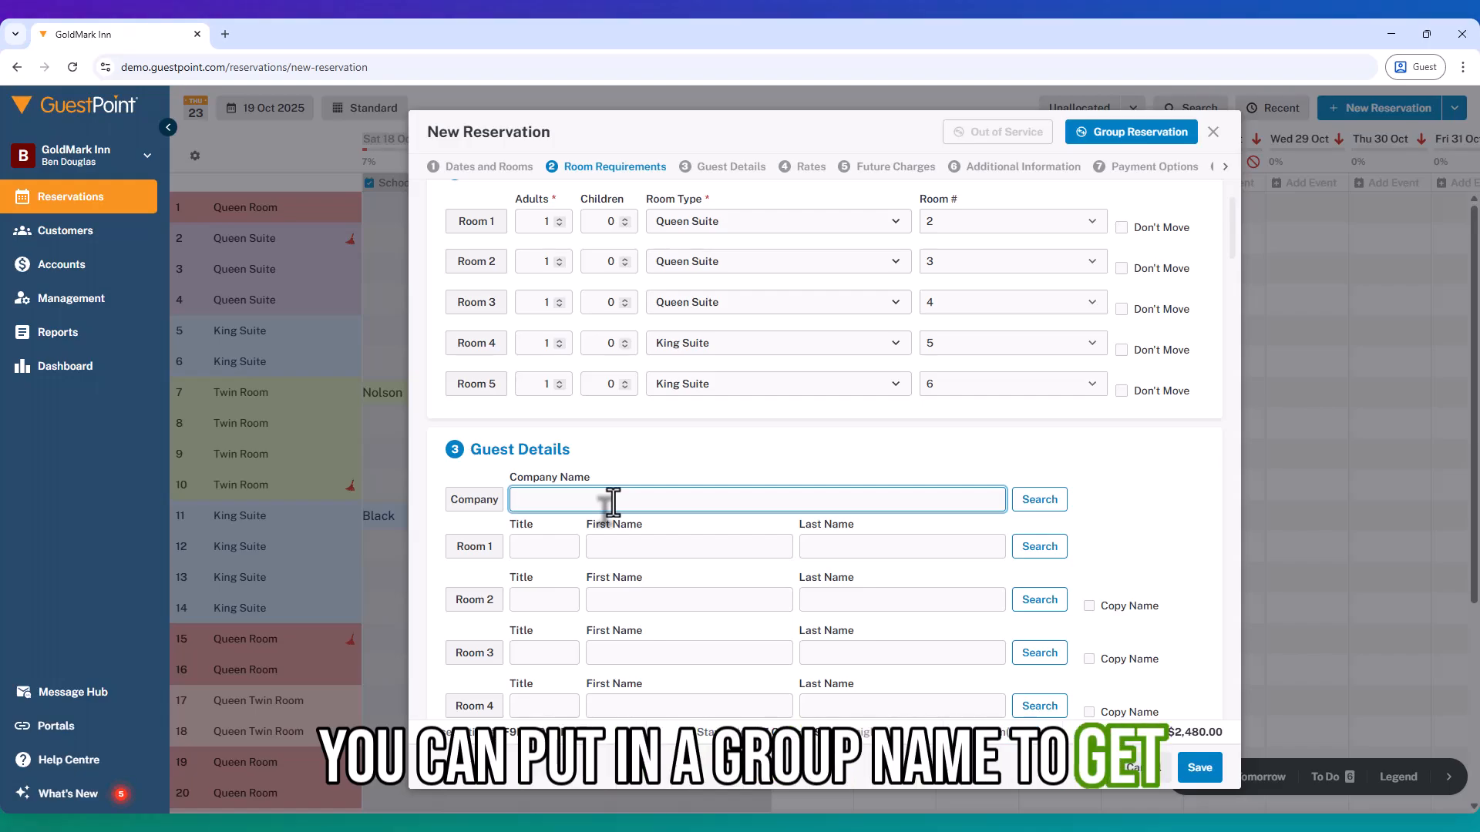
pyautogui.scroll(-6, 693, 586)
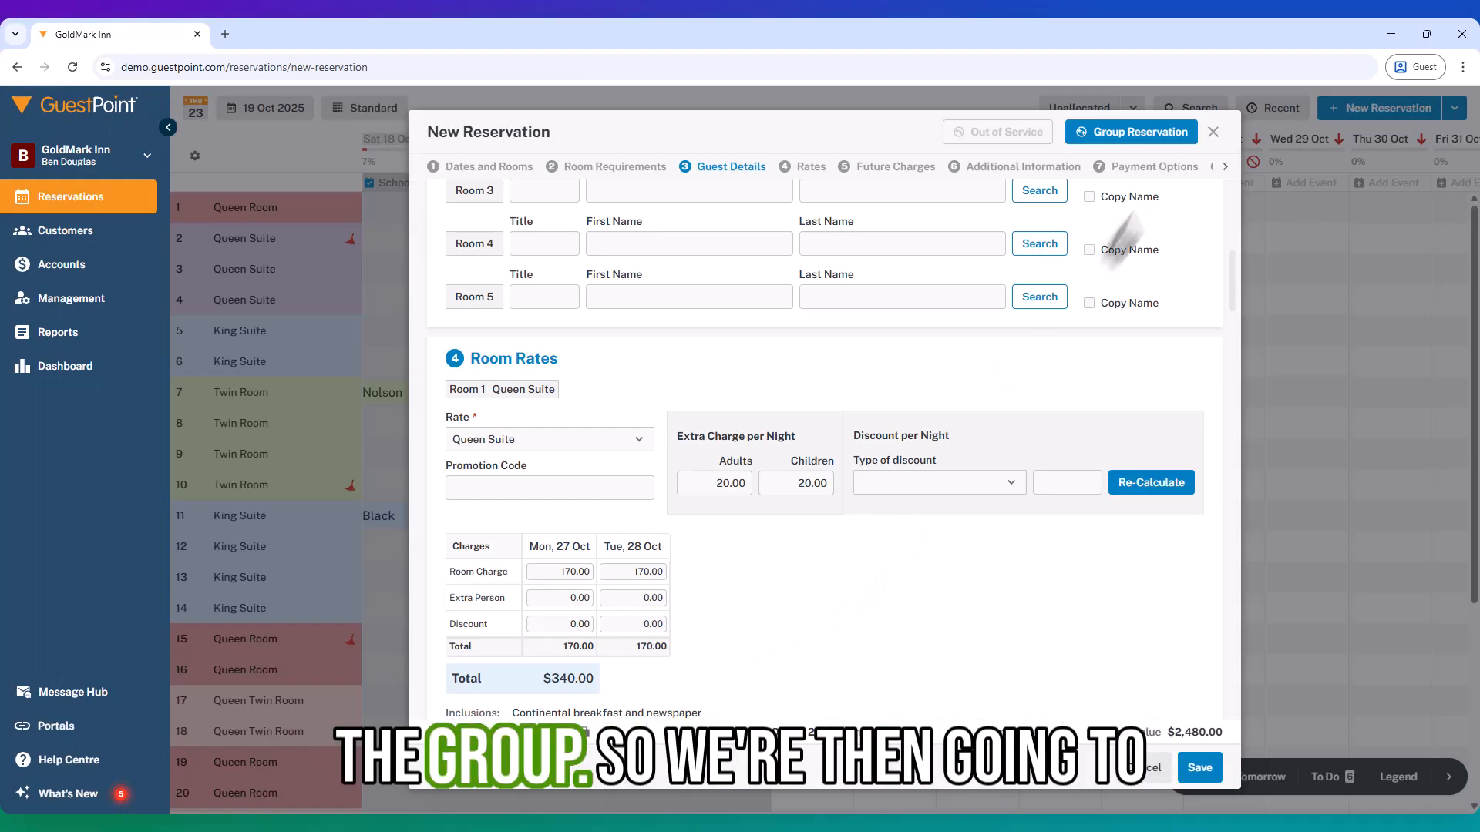
pyautogui.click(1098, 138)
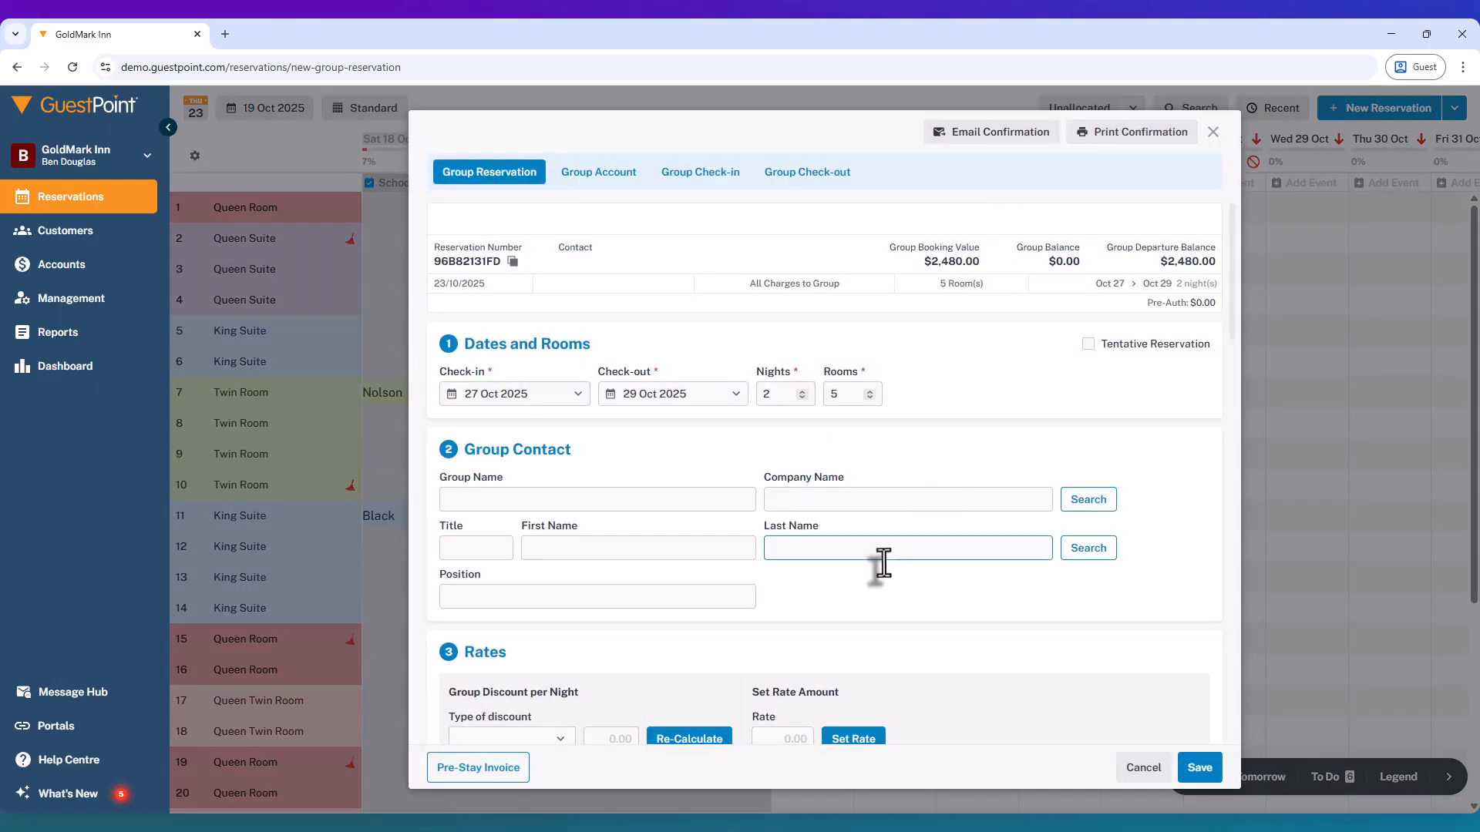
# Enter Great Group as the group name in the group contact section.
pyautogui.click(650, 497)
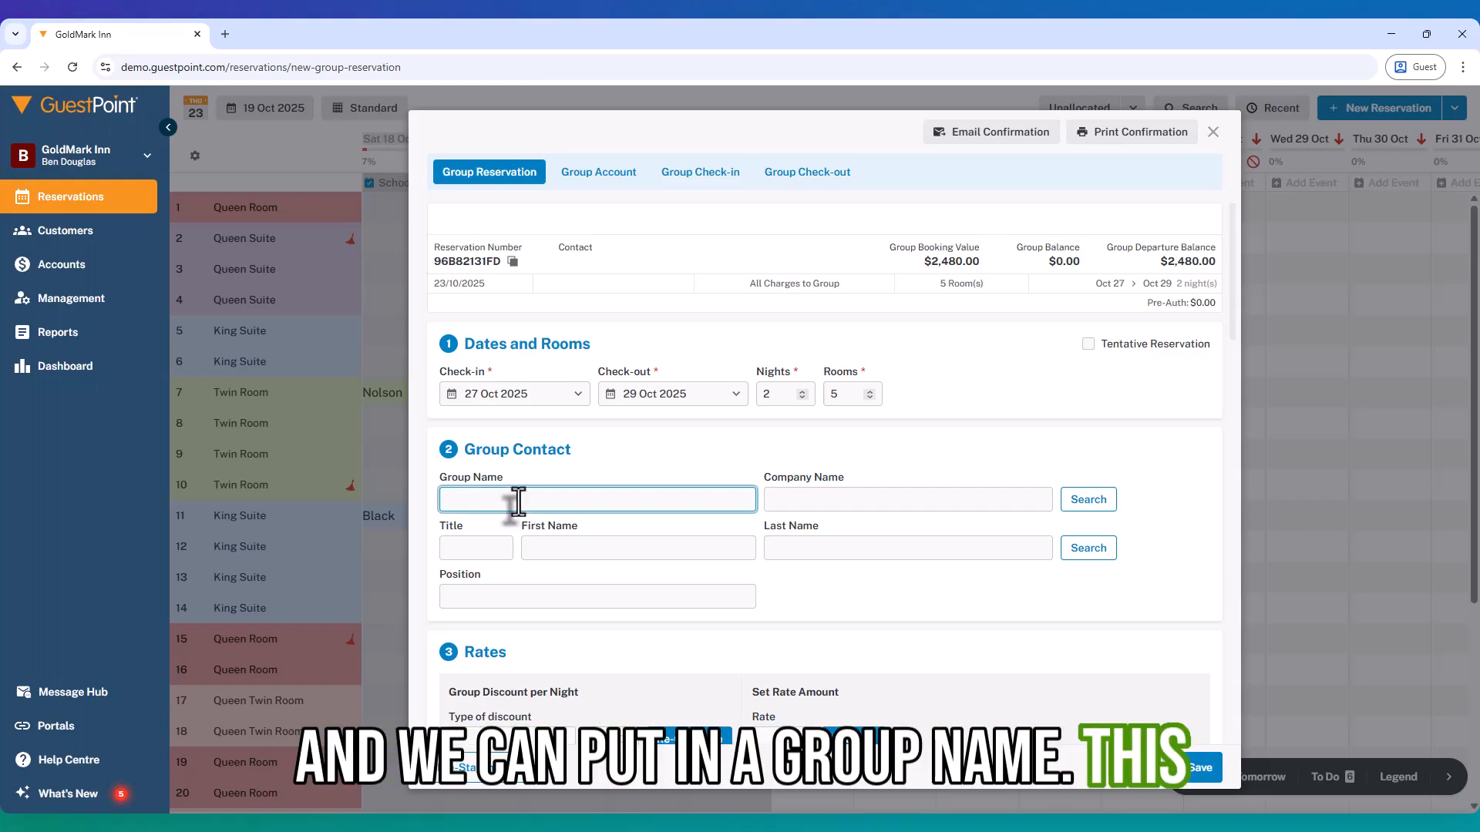
pyautogui.write('Great G')
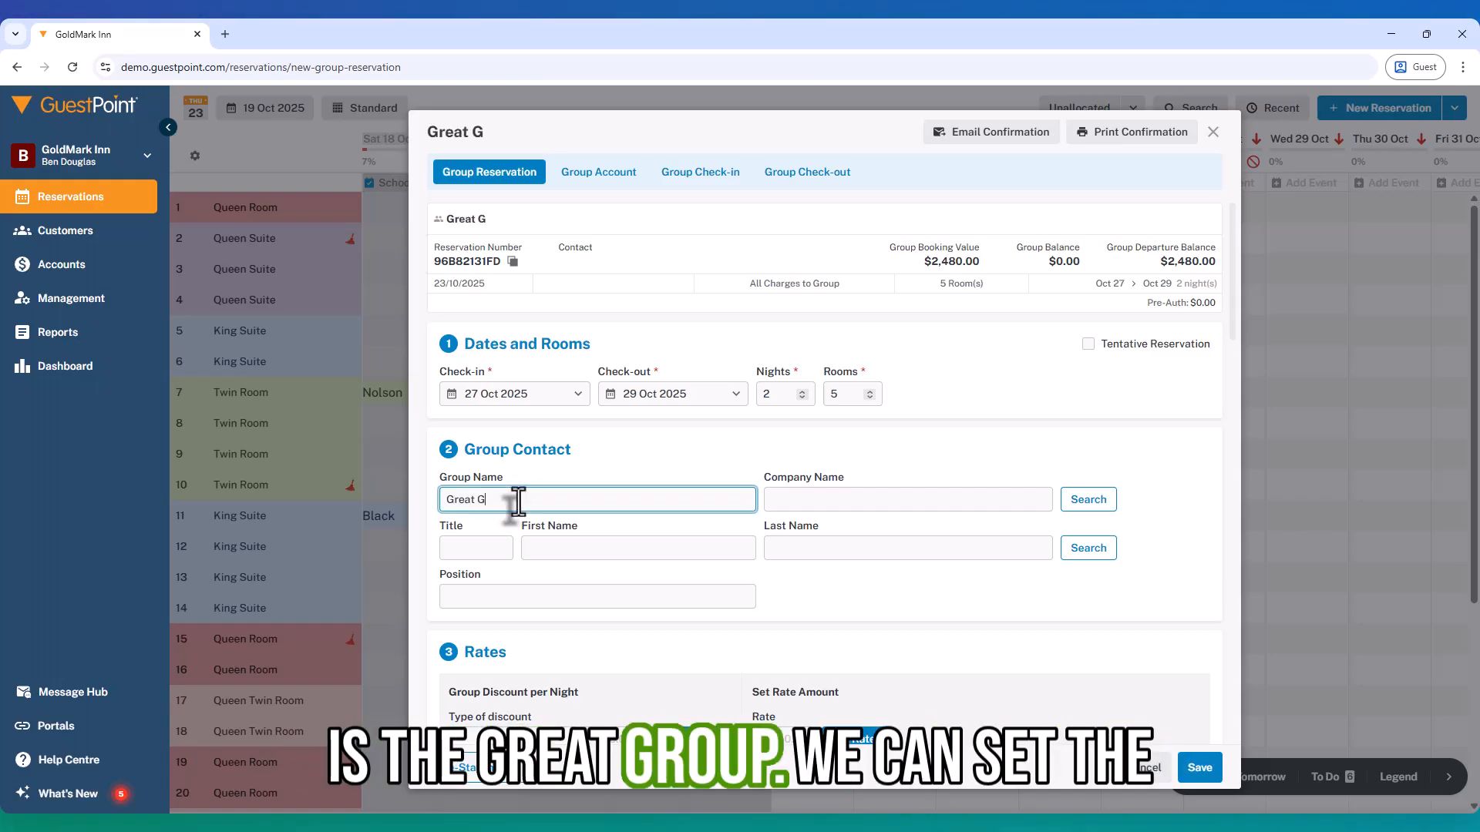
pyautogui.write('roup')
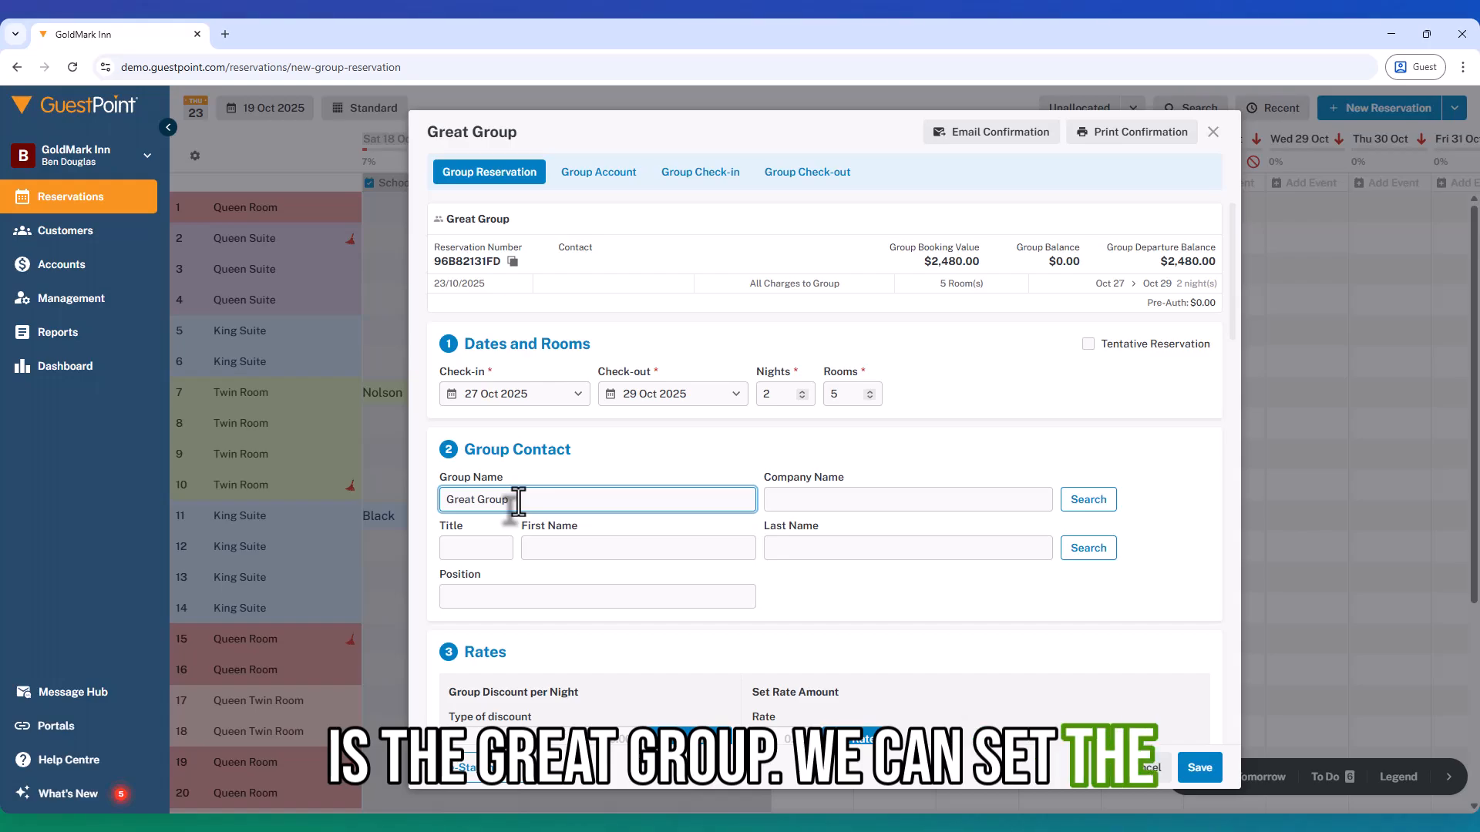
# Examine the group rate and discount options, the per-room rates, and the group contact's name fields.
pyautogui.scroll(-3, 642, 525)
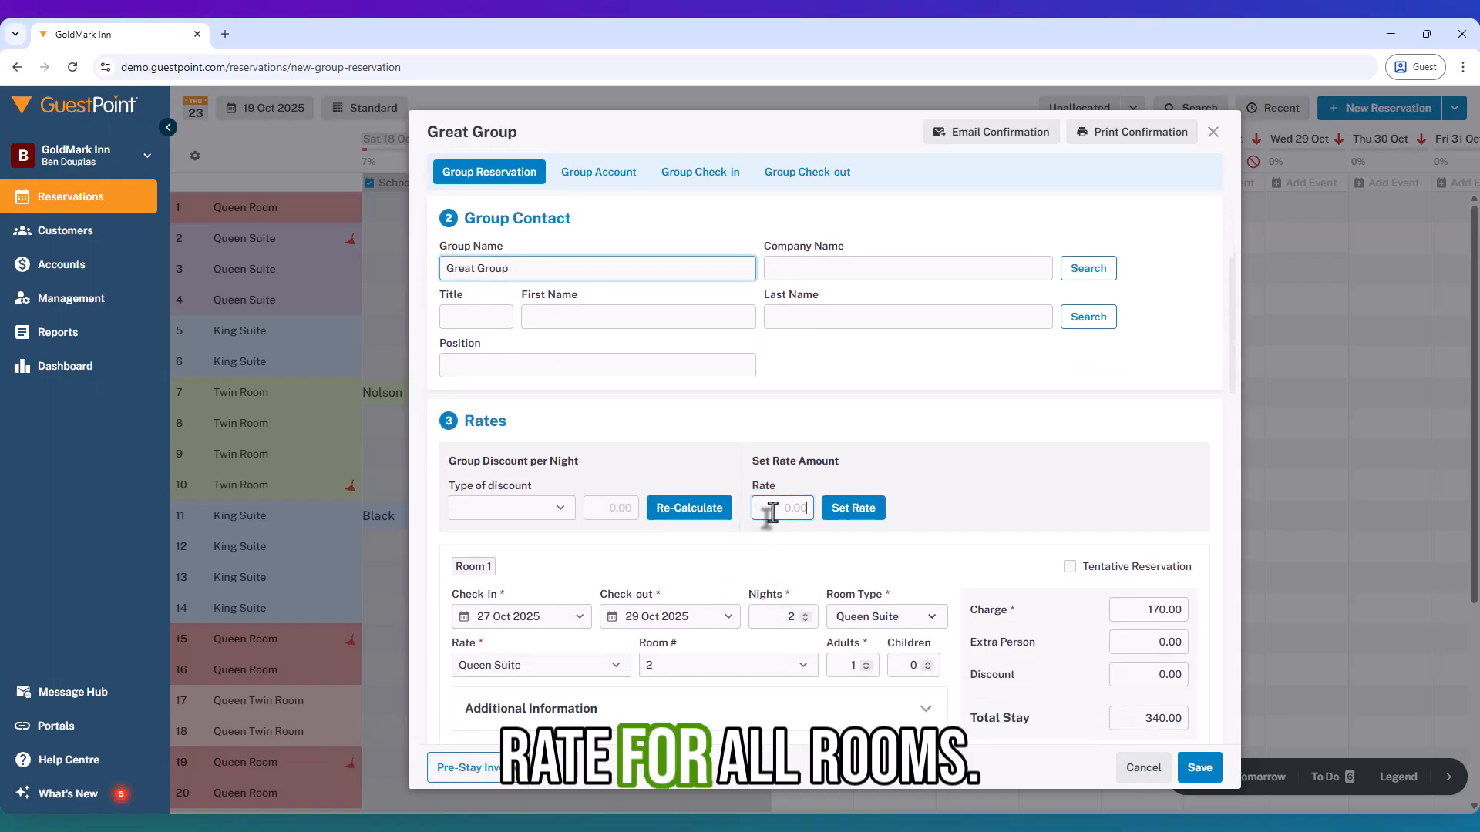
pyautogui.click(761, 511)
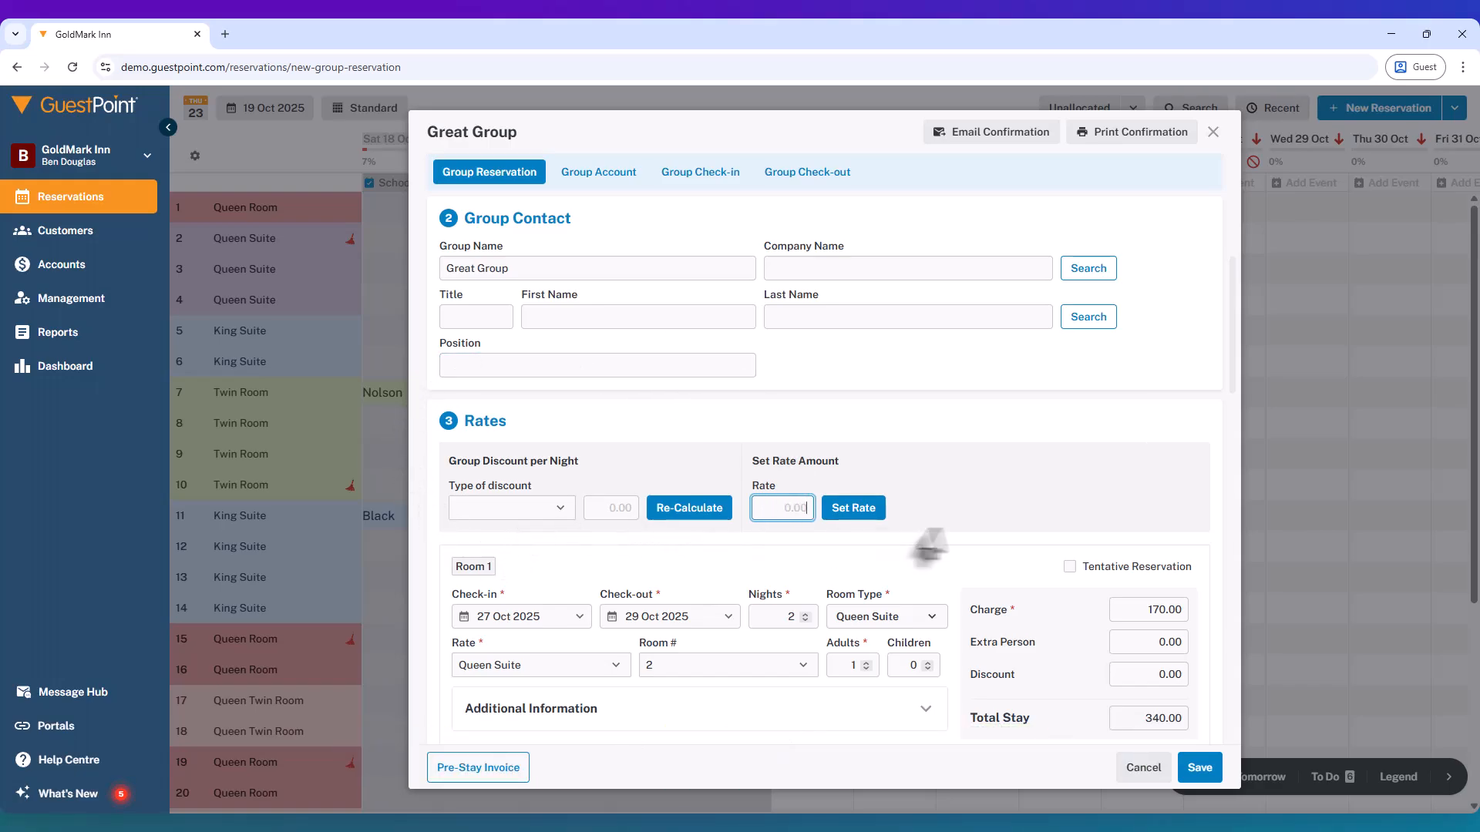
pyautogui.scroll(-2, 1022, 526)
pyautogui.scroll(5, 1021, 527)
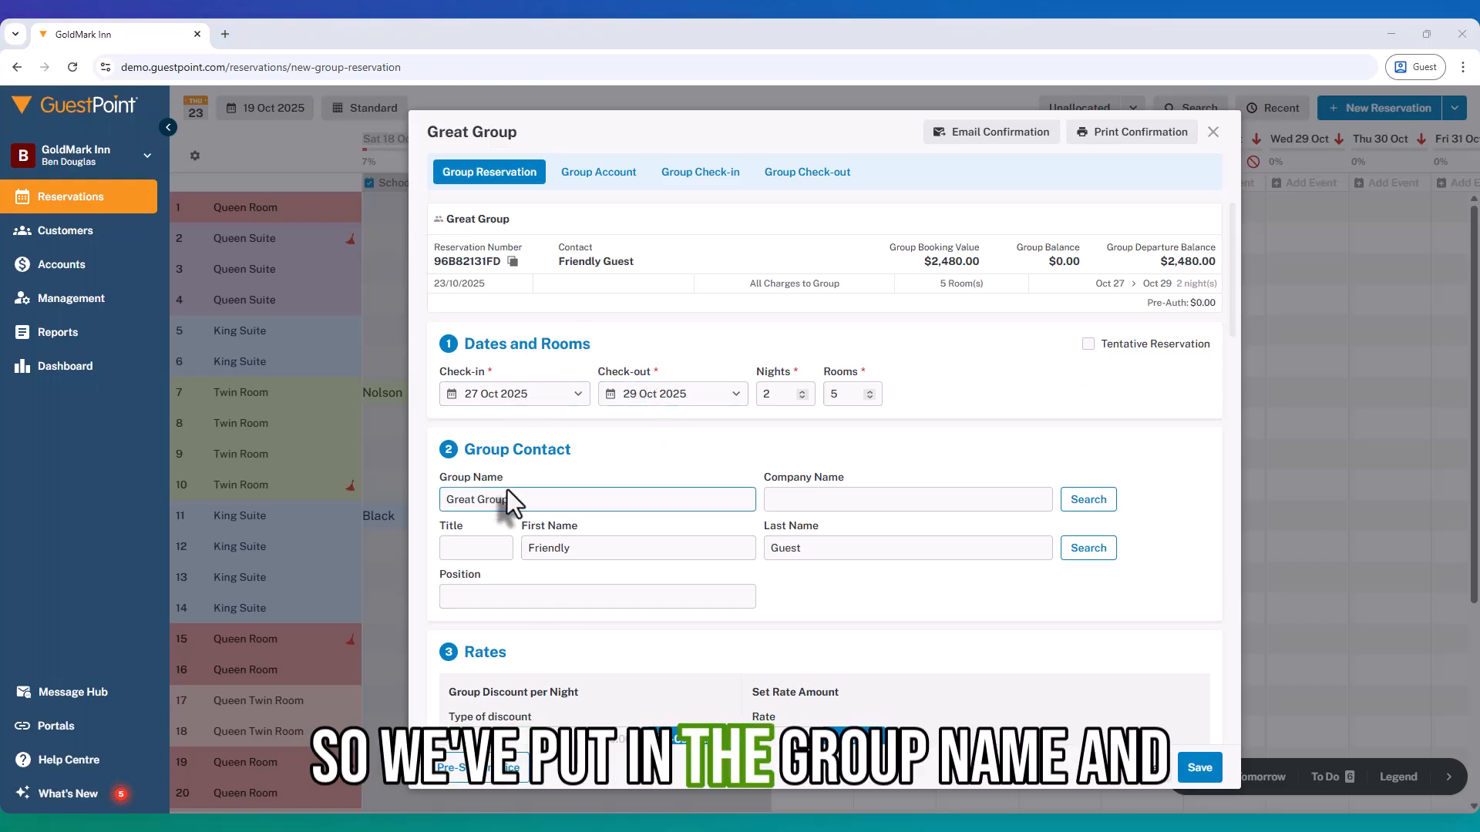
pyautogui.moveTo(528, 504); pyautogui.dragTo(465, 504)
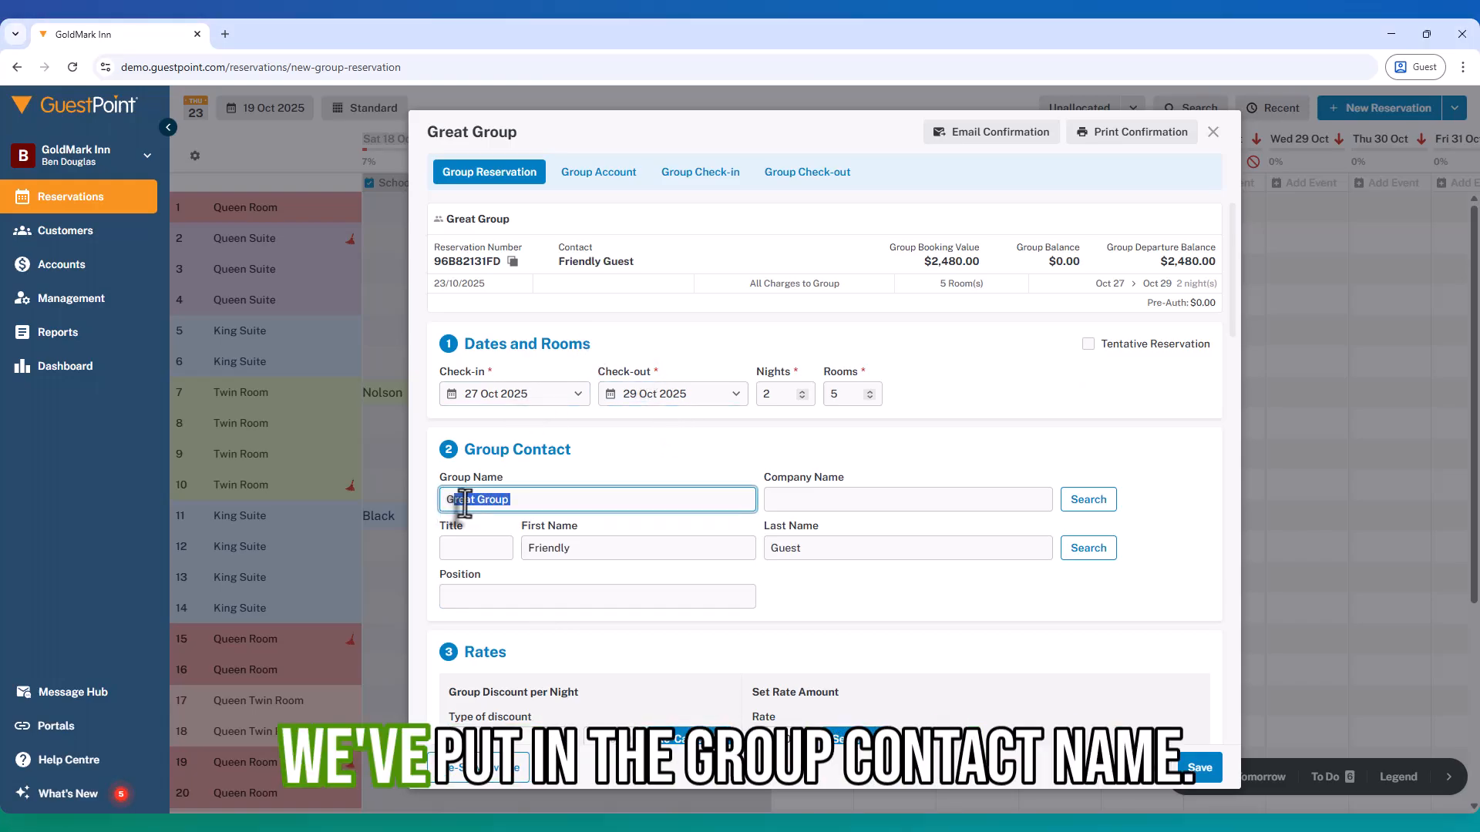
pyautogui.click(578, 548)
pyautogui.click(901, 555)
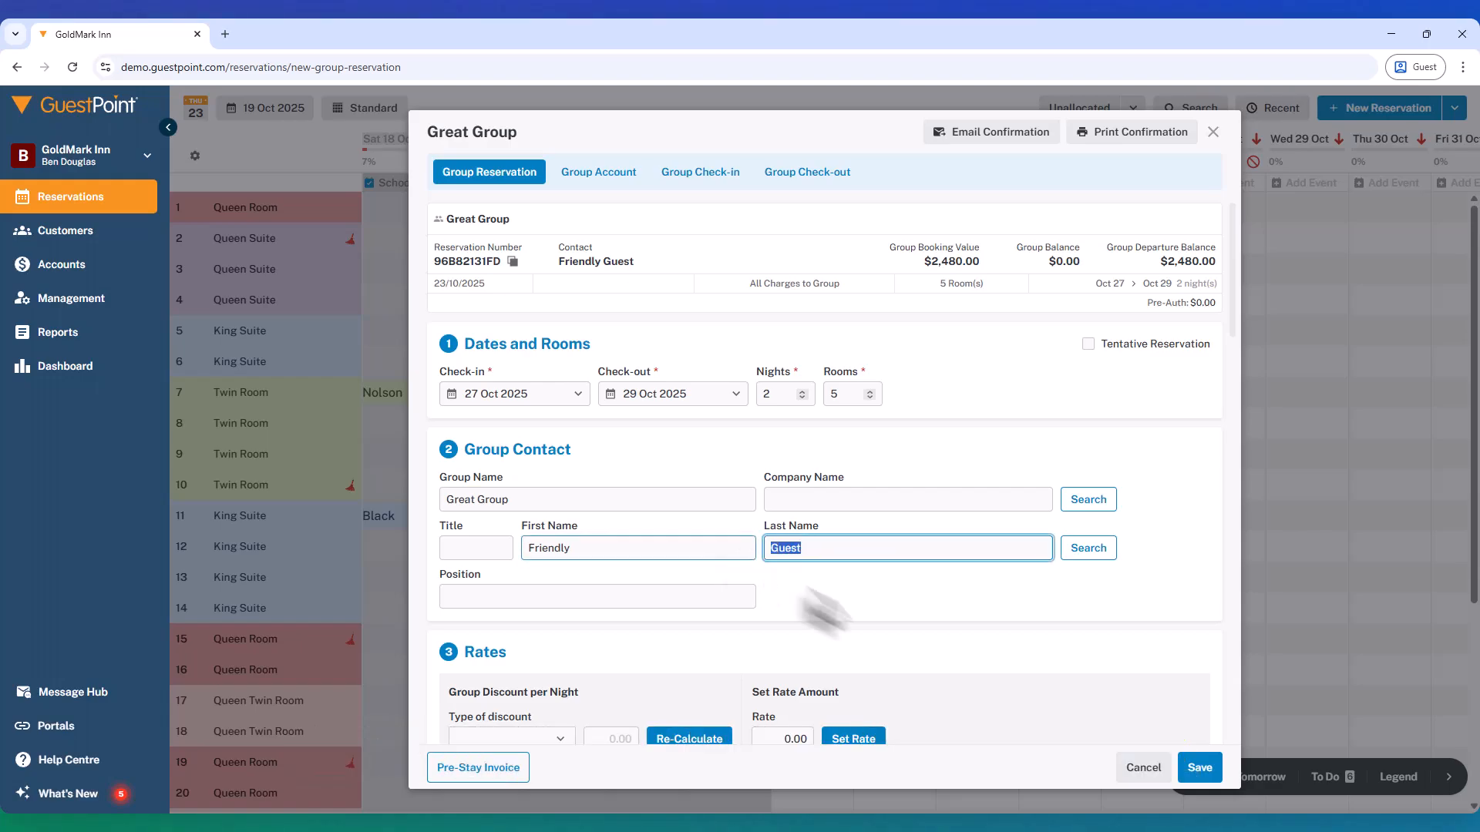
pyautogui.click(876, 615)
# Set the group reservation's booking source to Telephone in the additional information section.
pyautogui.scroll(-2, 875, 615)
pyautogui.scroll(-5, 875, 615)
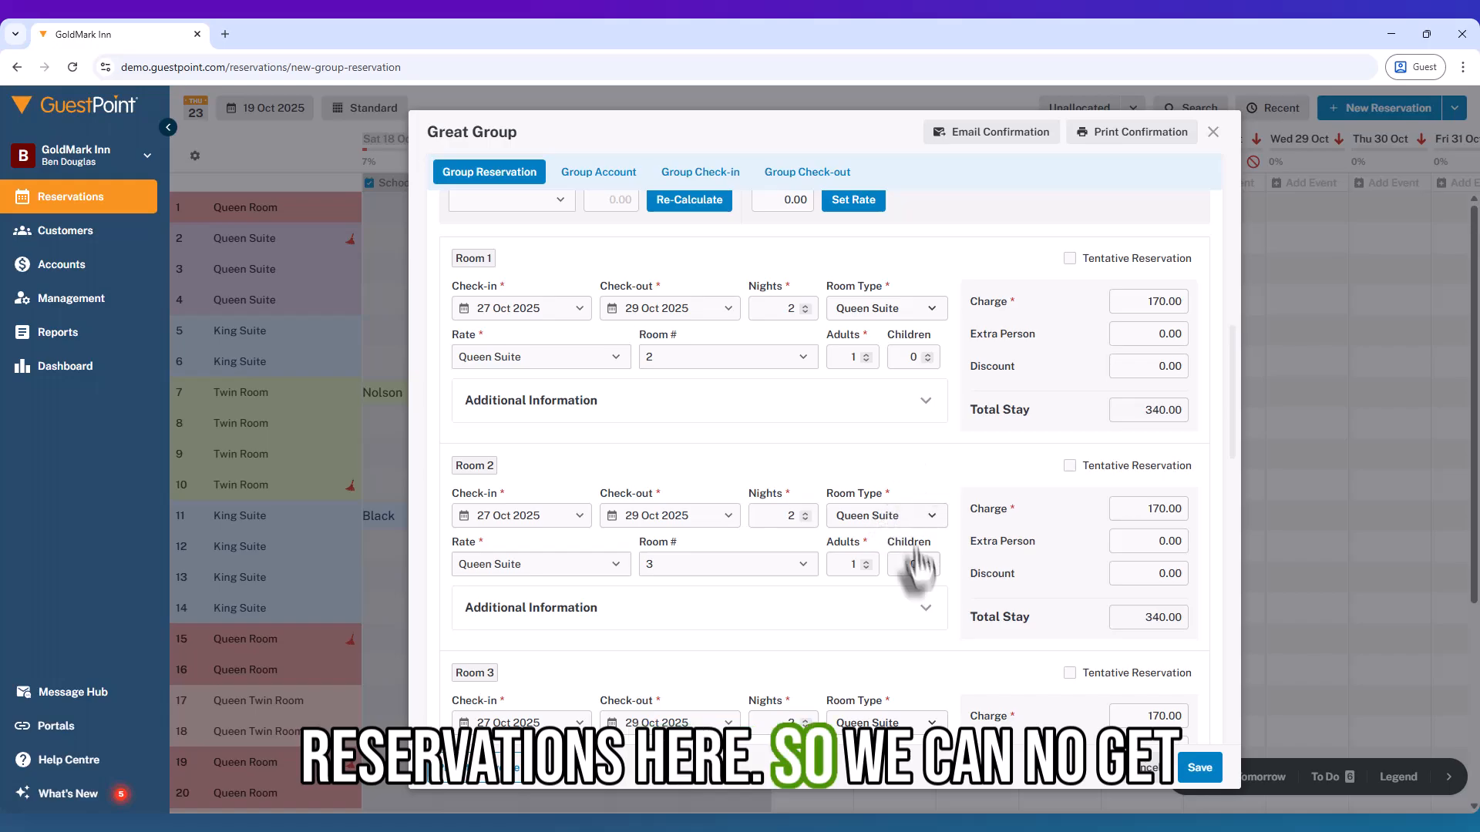
pyautogui.scroll(-10, 1121, 589)
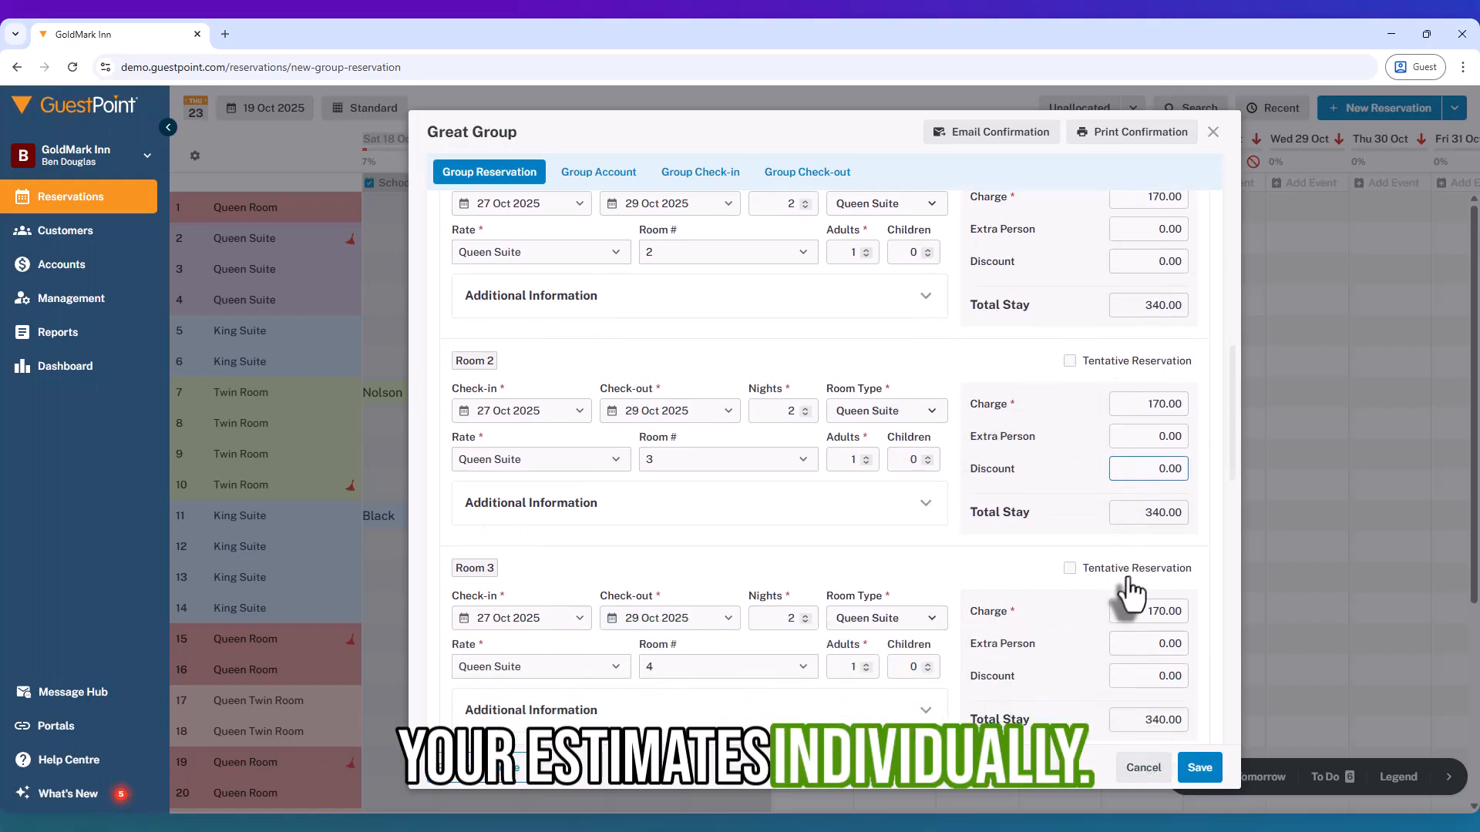
pyautogui.scroll(-3, 1118, 601)
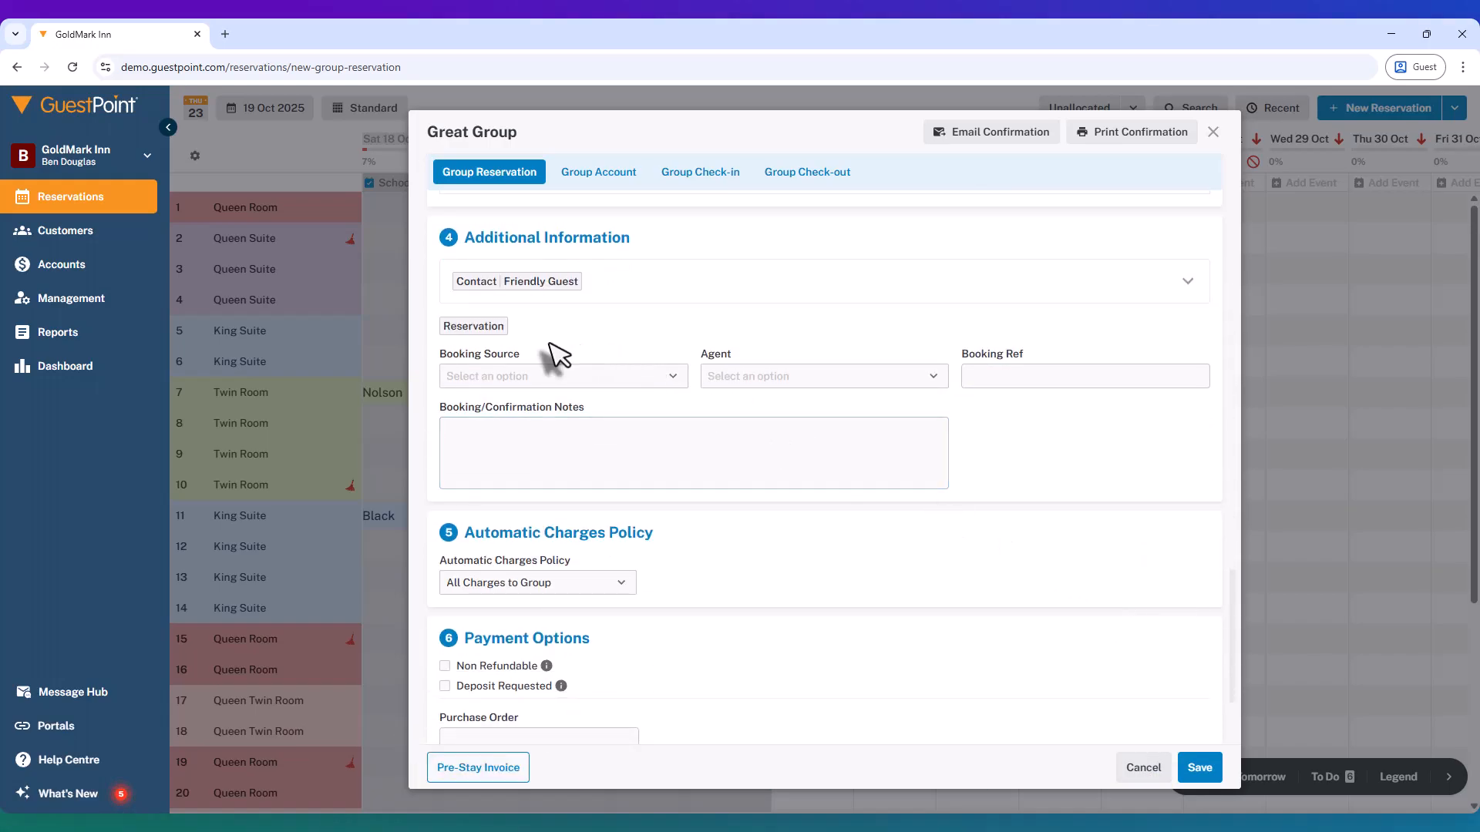
pyautogui.click(498, 381)
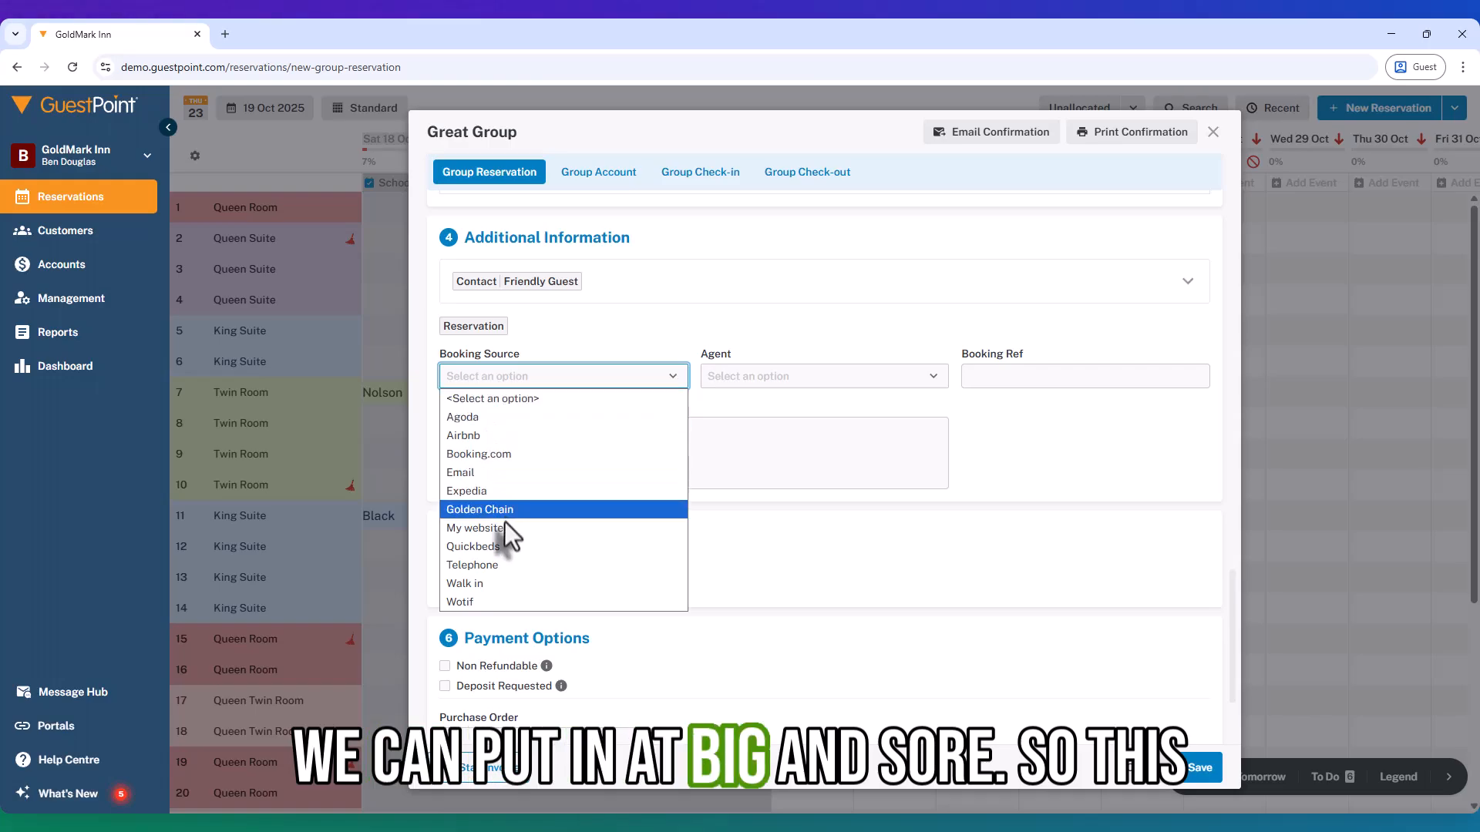
pyautogui.click(502, 566)
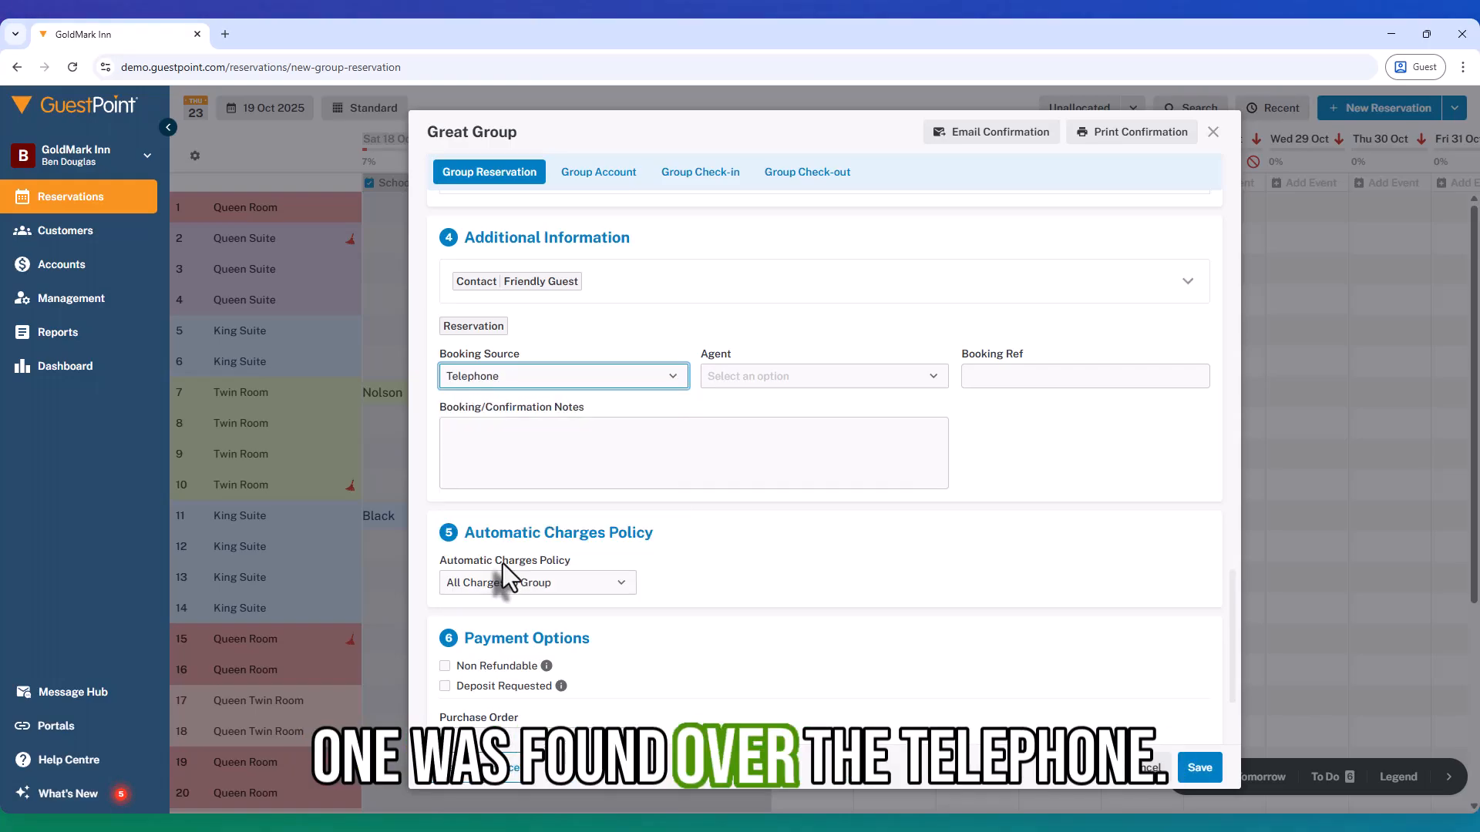
# Expand the group contact's details and fill in the contact's mobile number and e-mail address.
pyautogui.click(636, 288)
pyautogui.click(661, 478)
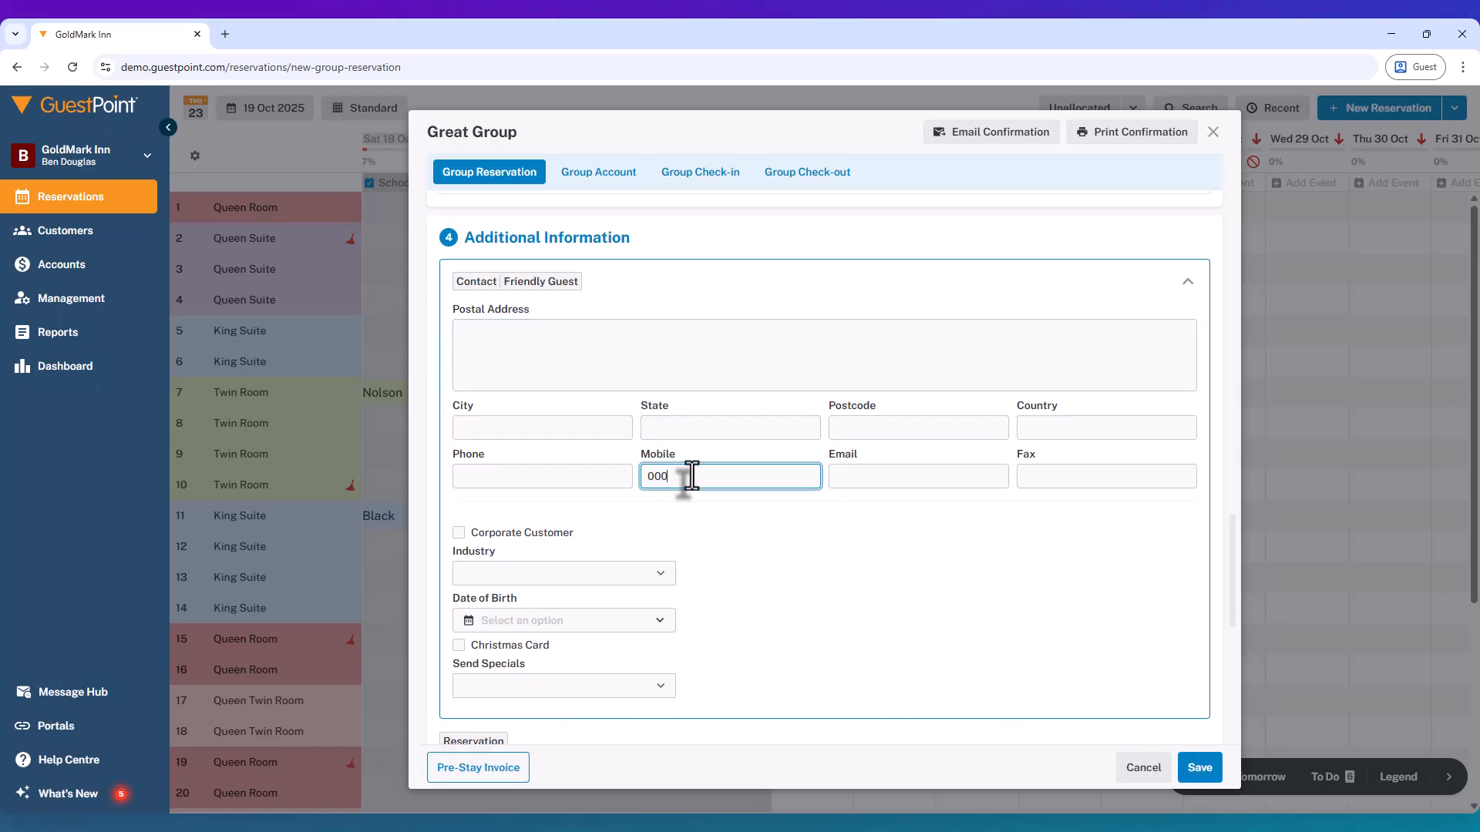
pyautogui.click(857, 472)
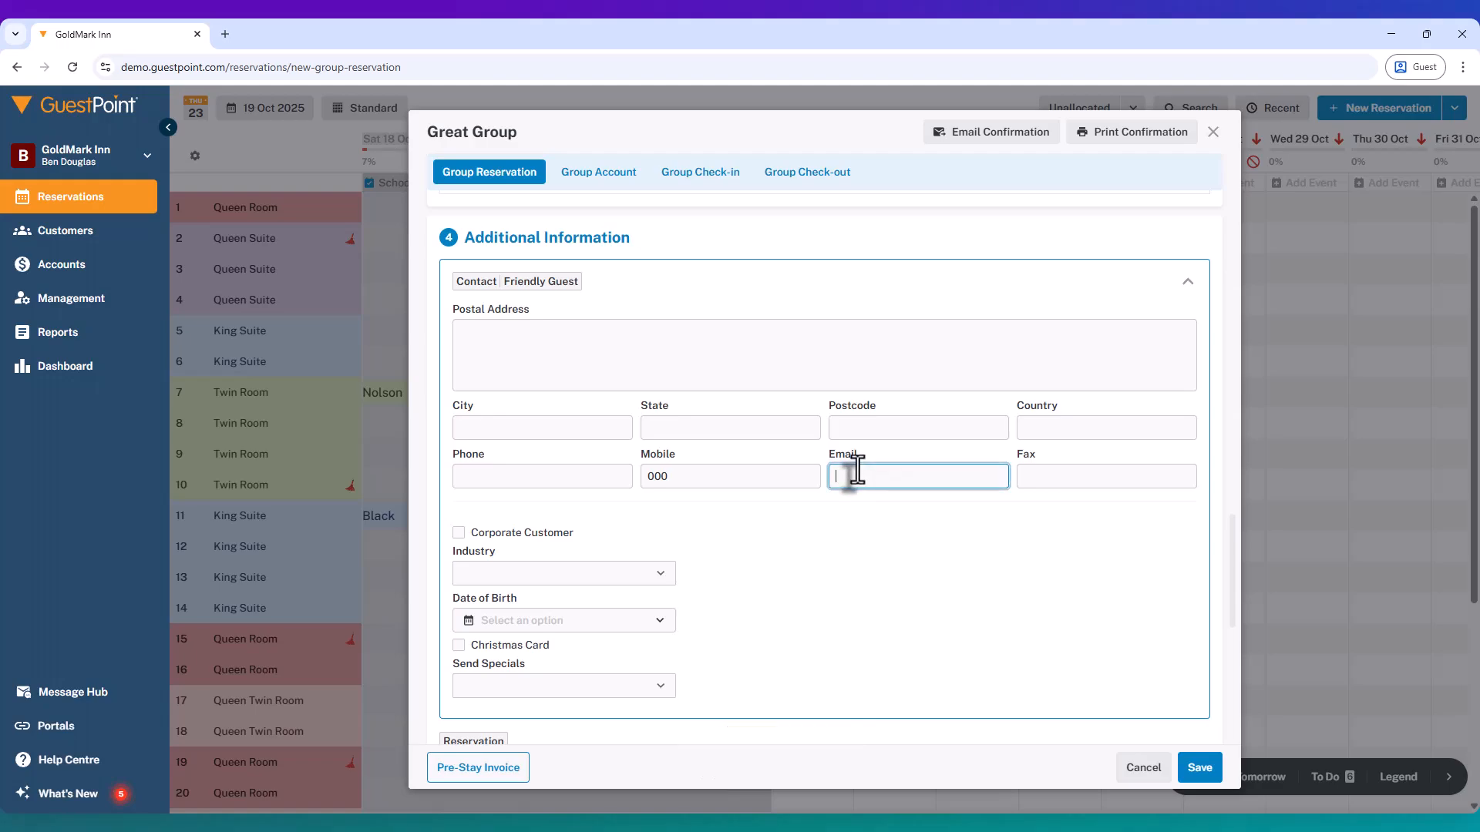
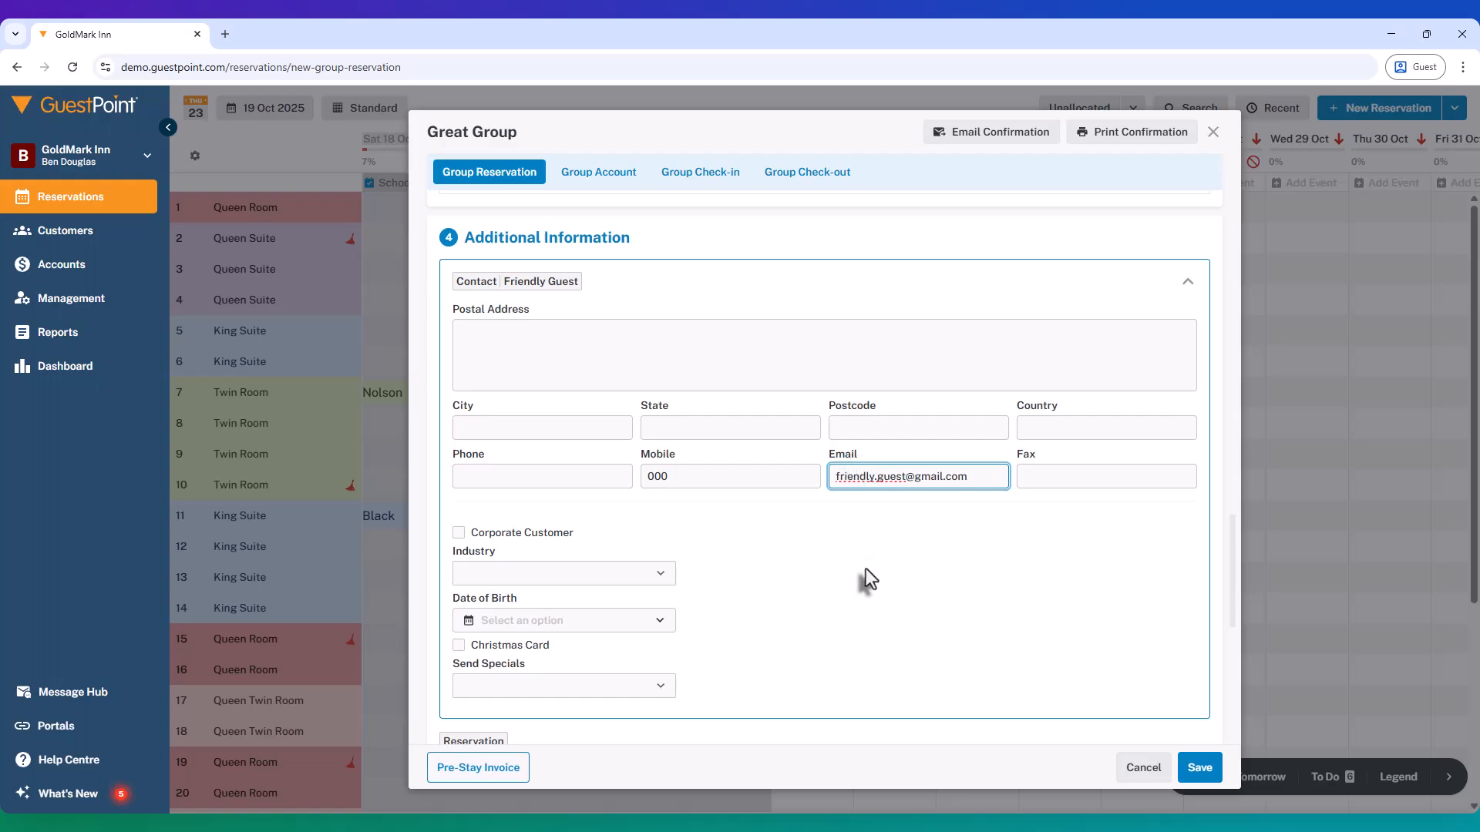
pyautogui.click(866, 569)
# Enable the deposit request in the group reservation's payment options.
pyautogui.scroll(-6, 578, 593)
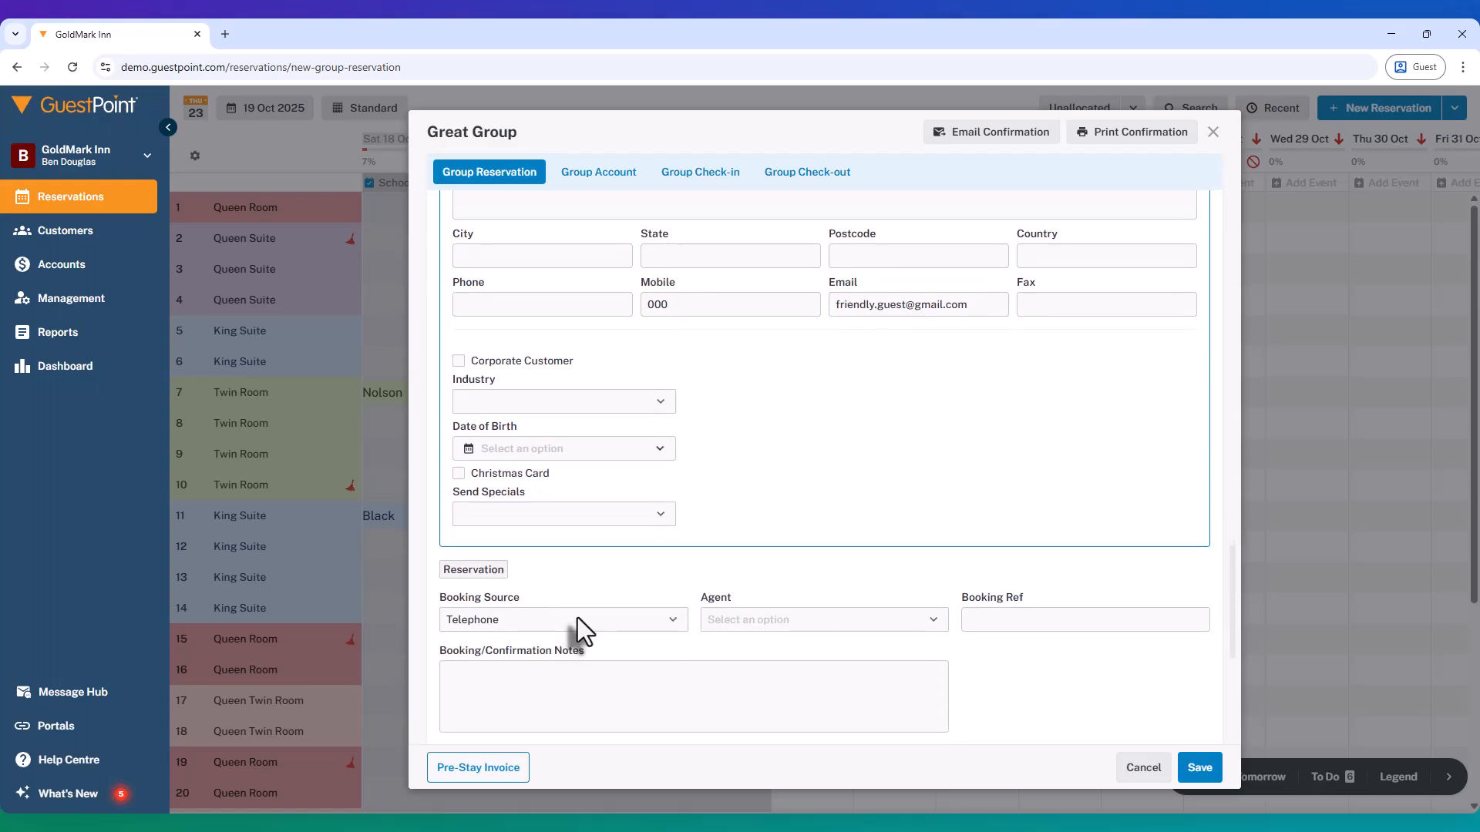
pyautogui.scroll(-1, 577, 618)
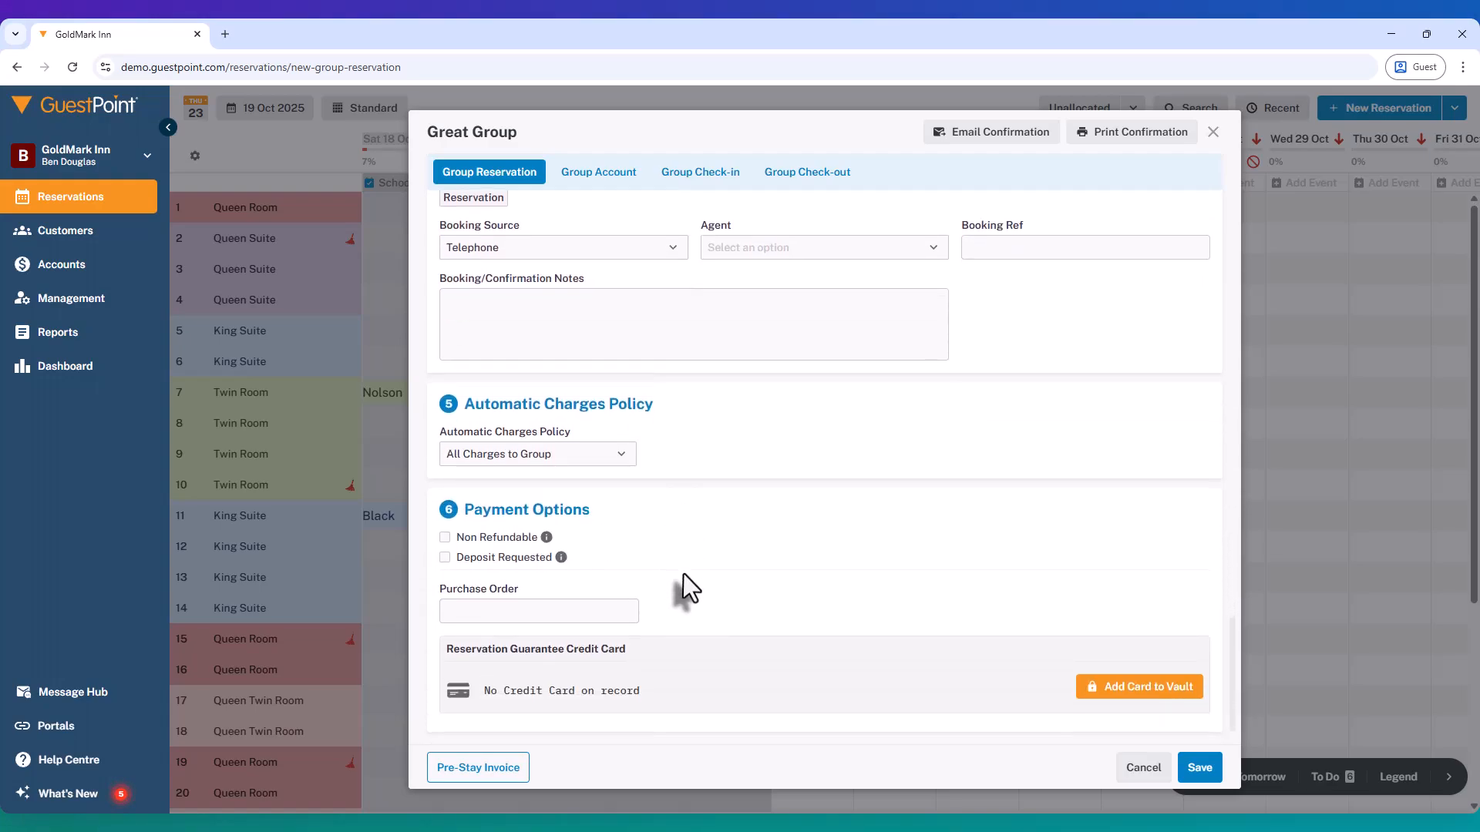
pyautogui.click(443, 559)
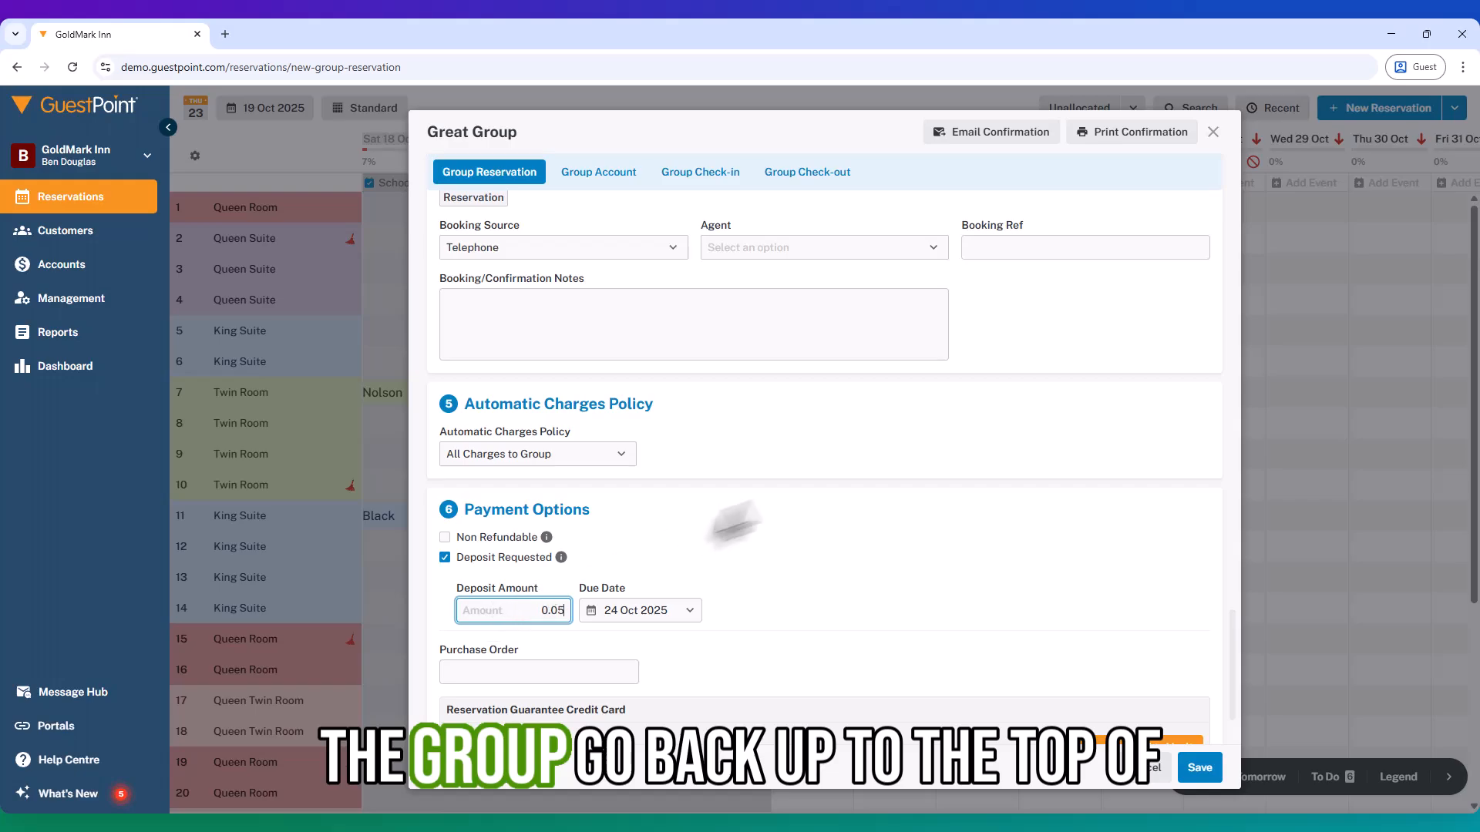
# Check the group booking value, switch to Calculator to multiply 2480 by 0.3, and close it.
pyautogui.scroll(20, 812, 533)
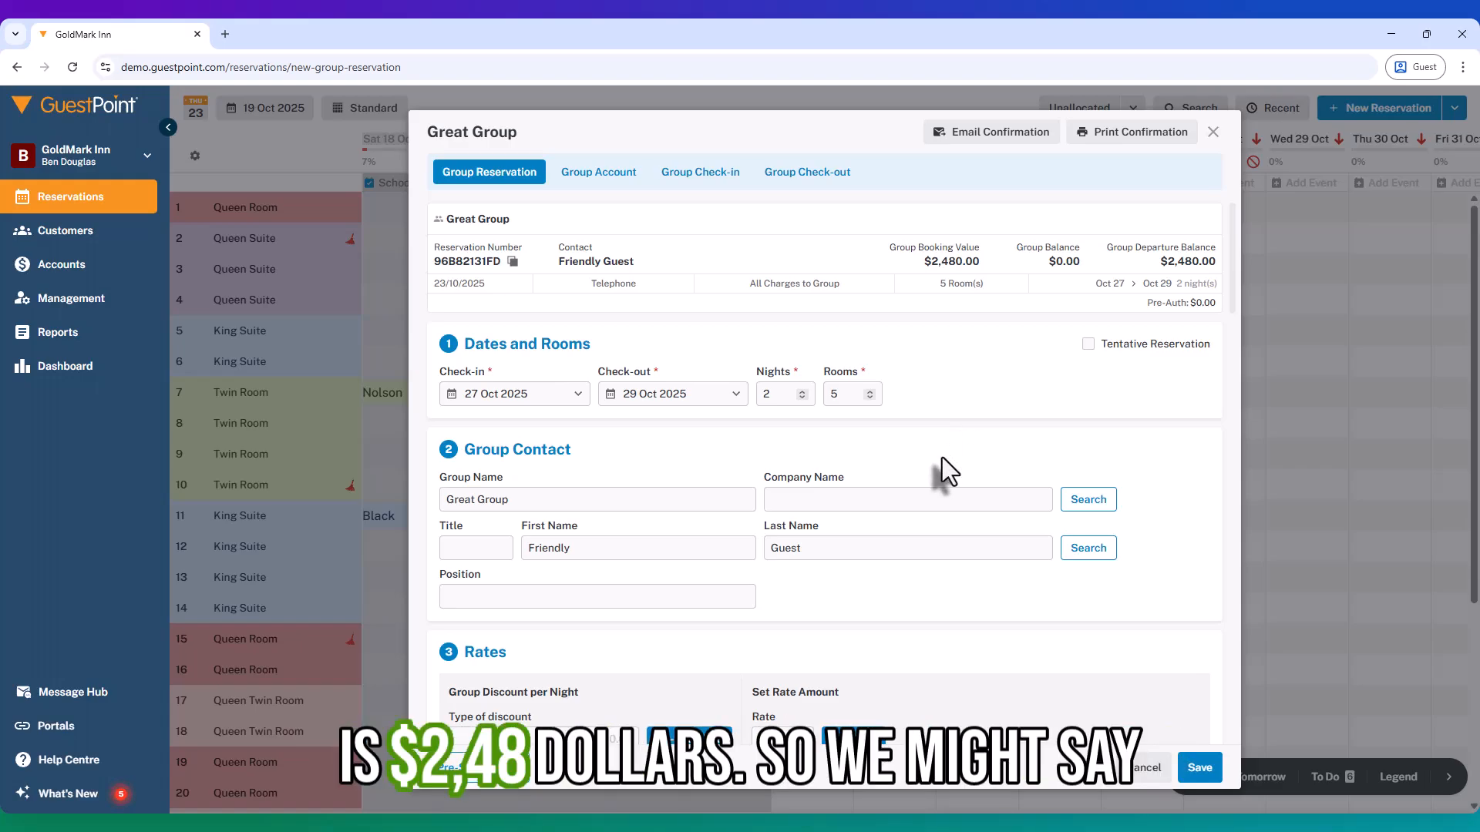
pyautogui.scroll(-7, 865, 512)
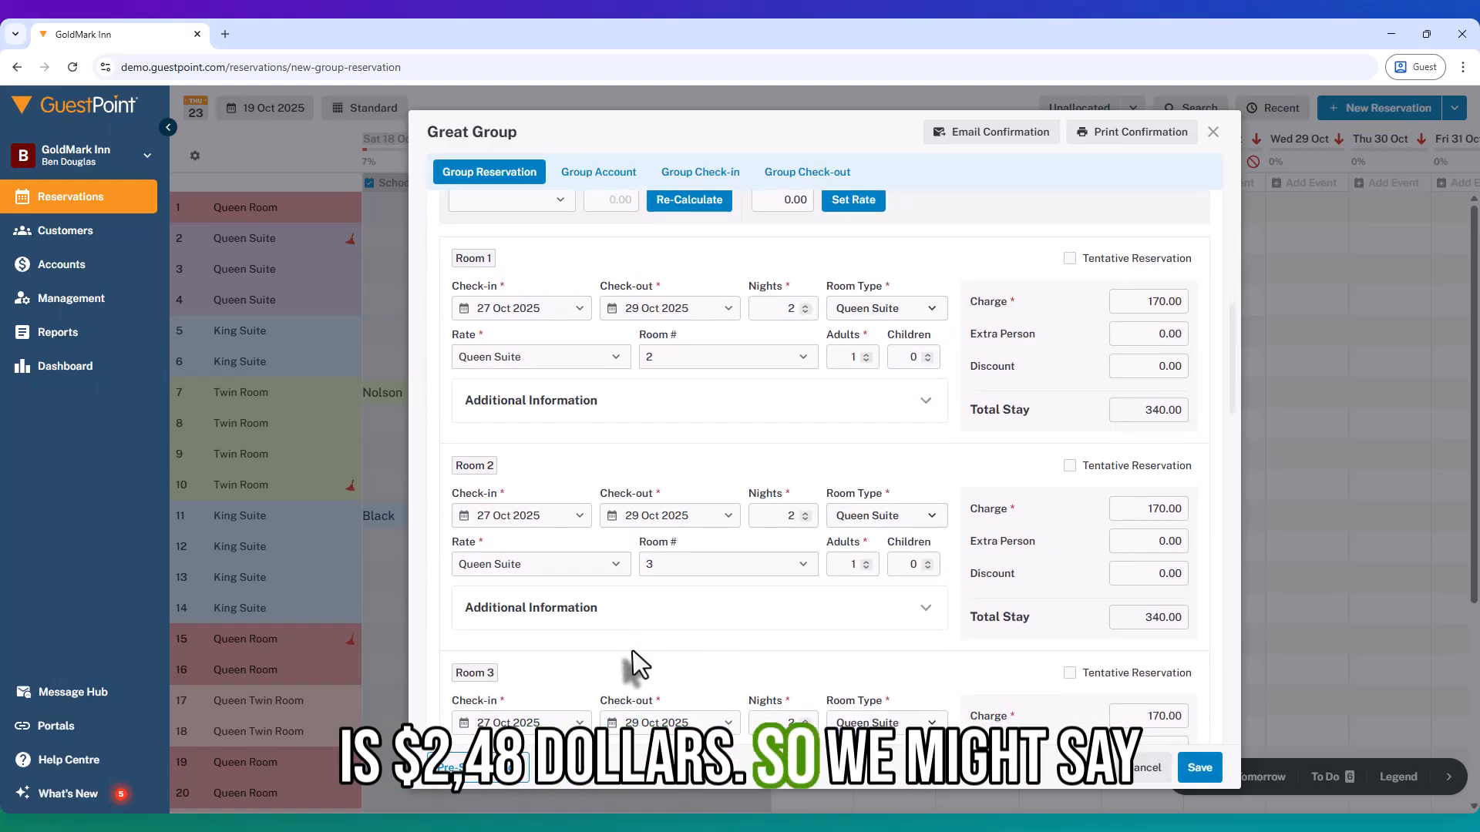
pyautogui.press('super')
pyautogui.write('calc')
pyautogui.press('Return')
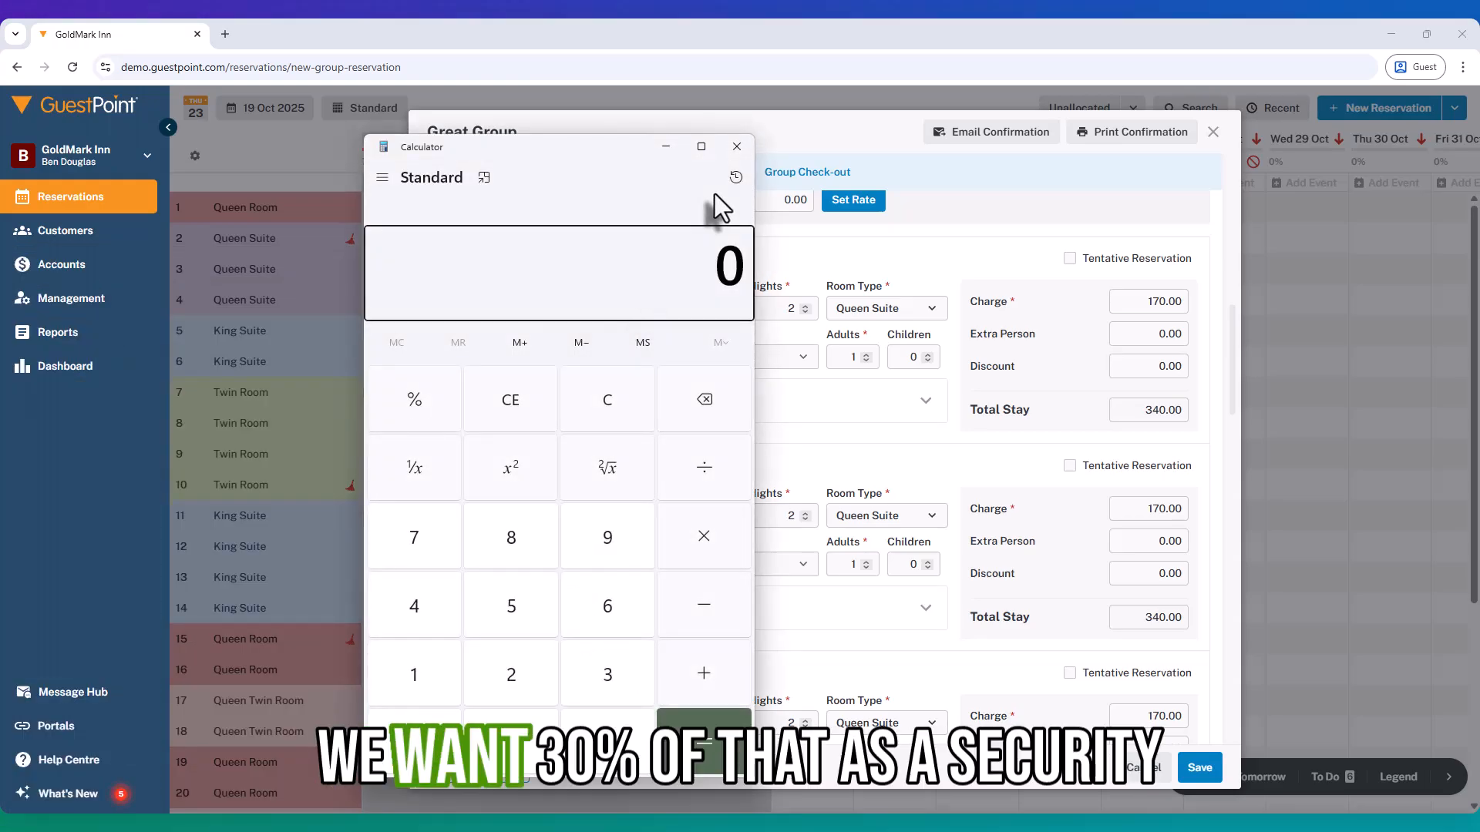
pyautogui.write('2480')
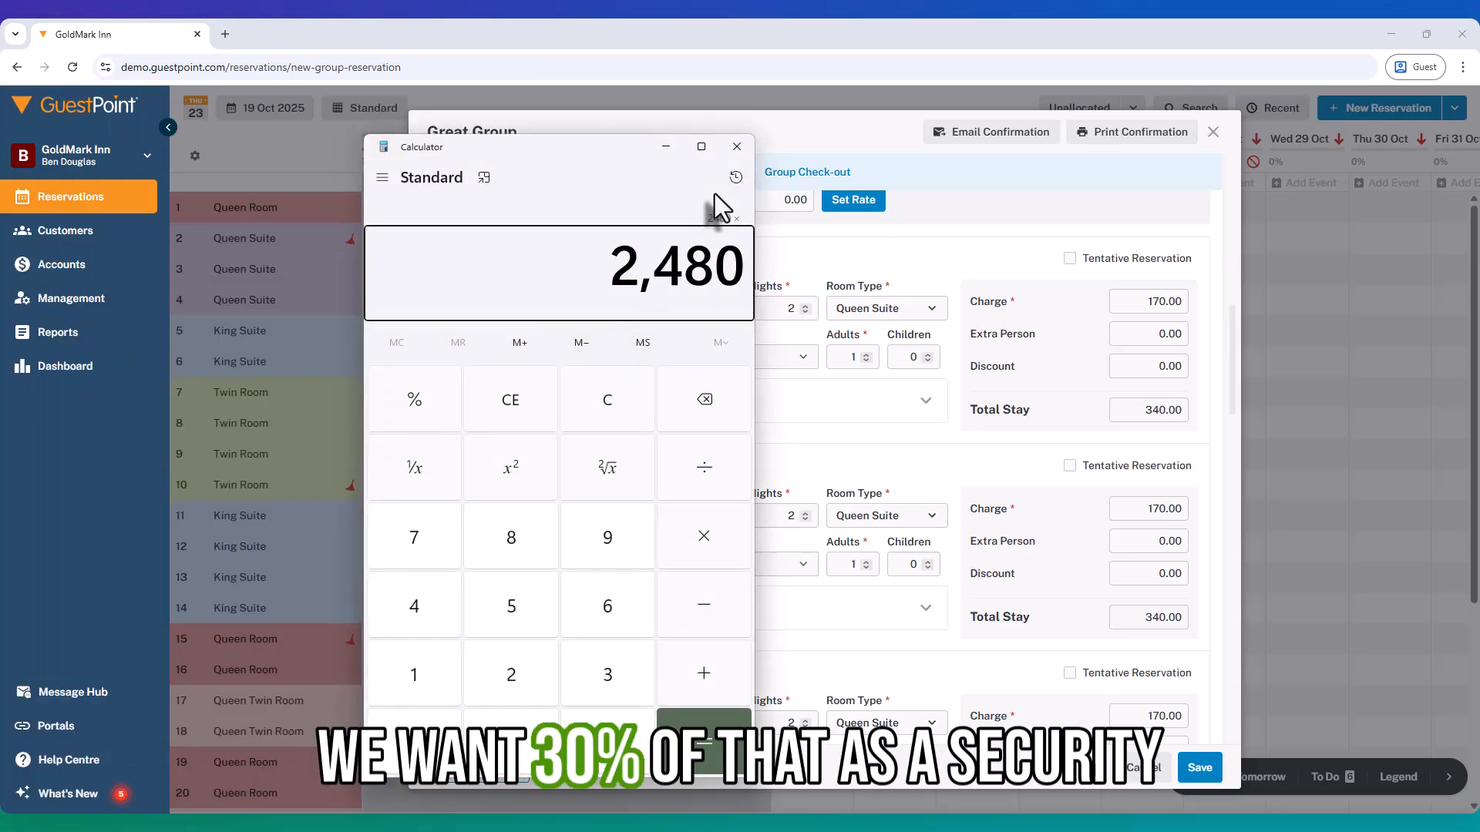
pyautogui.write('*0.3')
pyautogui.press('Return')
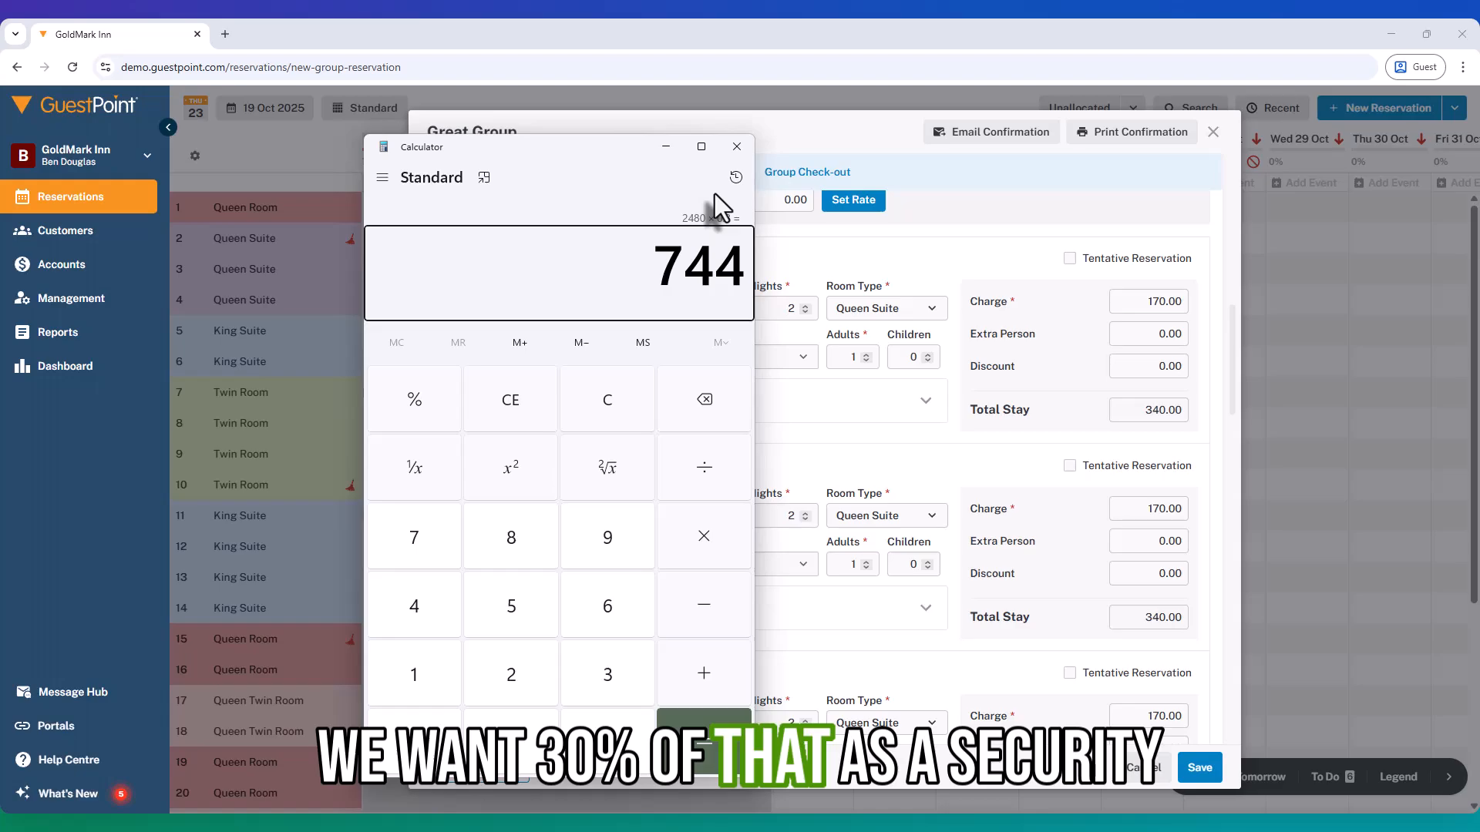
pyautogui.click(737, 154)
# Set the requested deposit amount to 744 in the group's payment options.
pyautogui.scroll(-15, 716, 449)
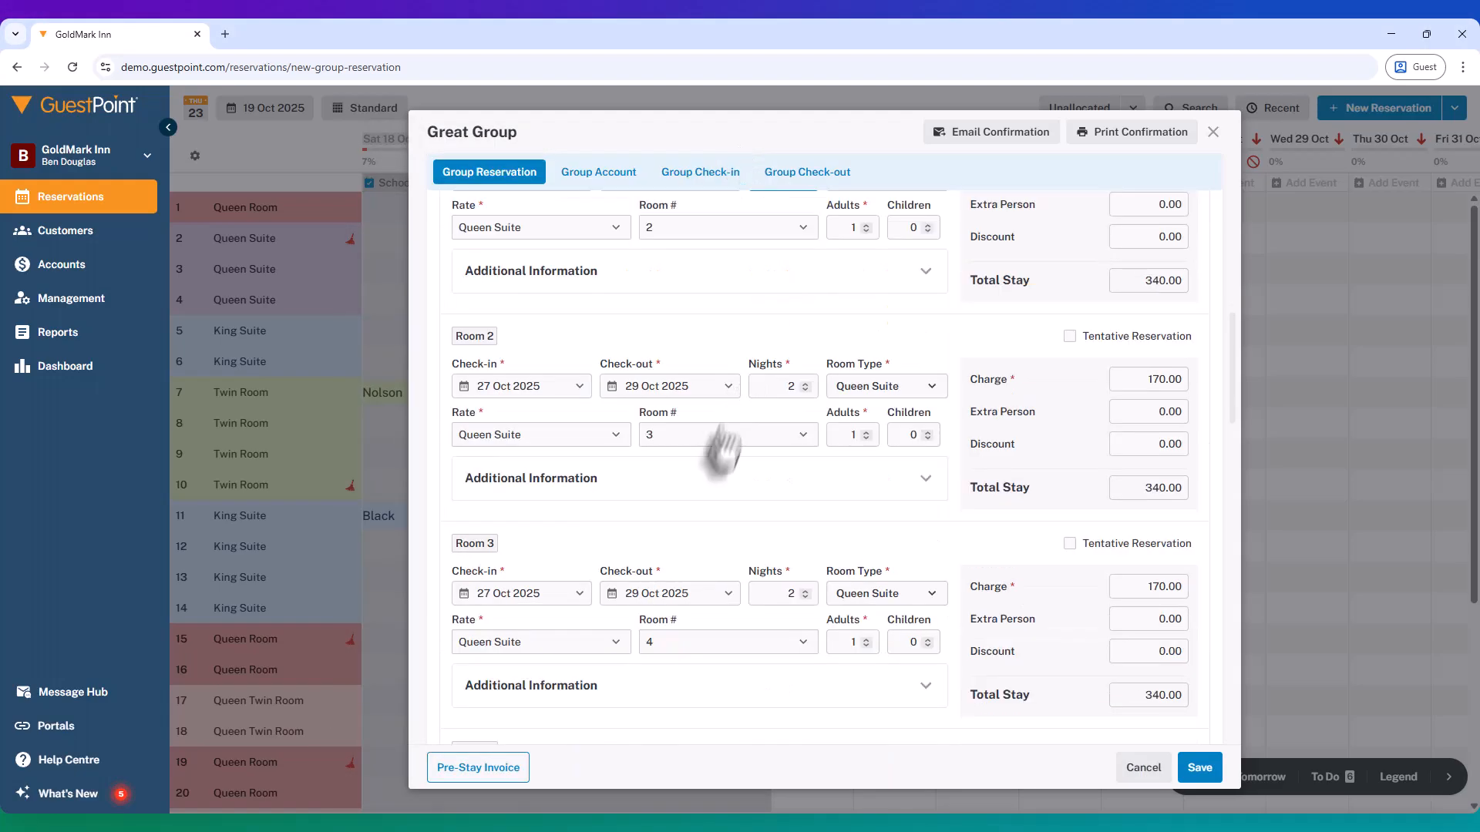
pyautogui.moveTo(519, 552); pyautogui.dragTo(598, 552)
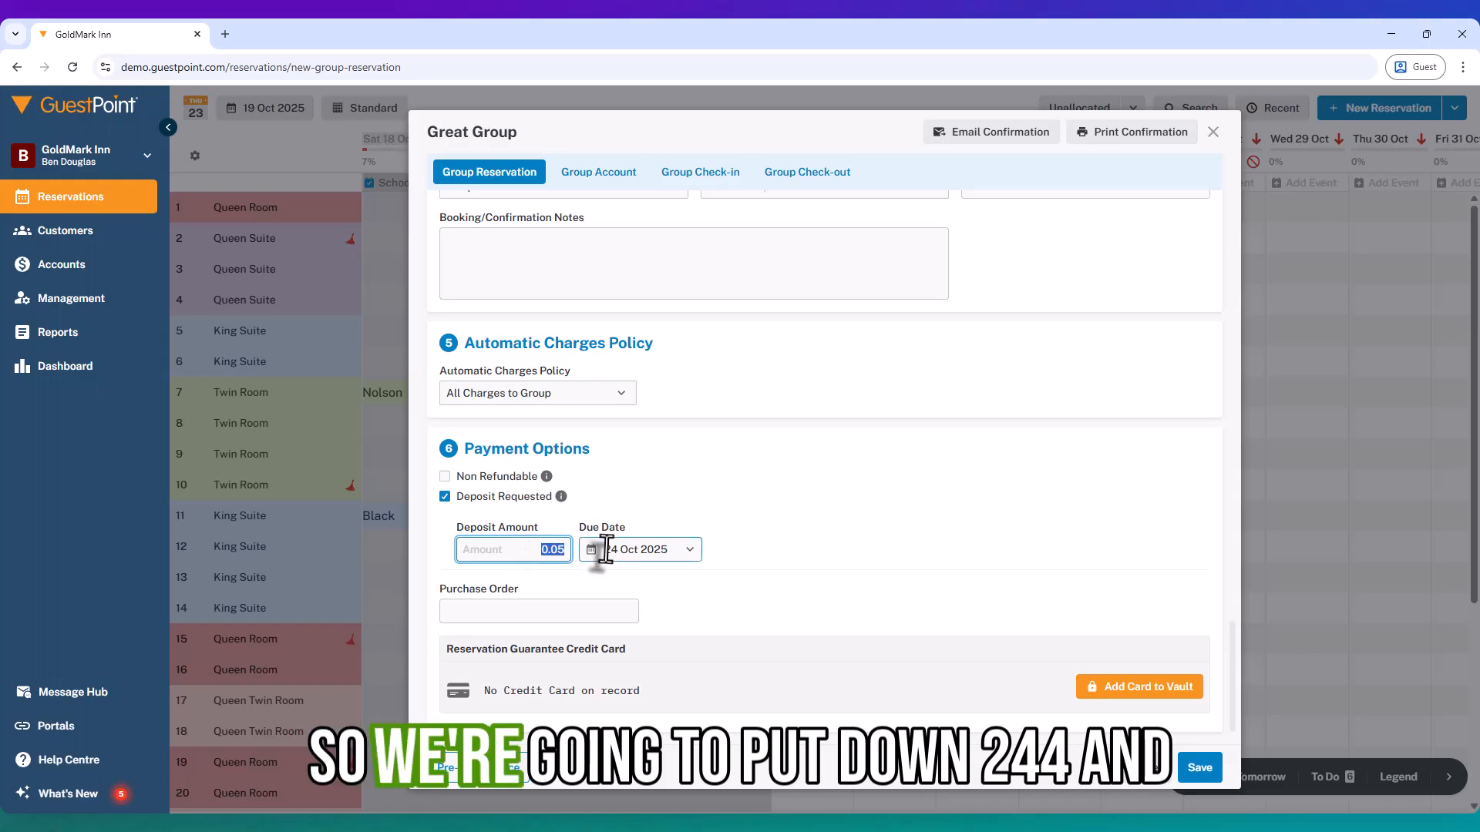
pyautogui.write('744')
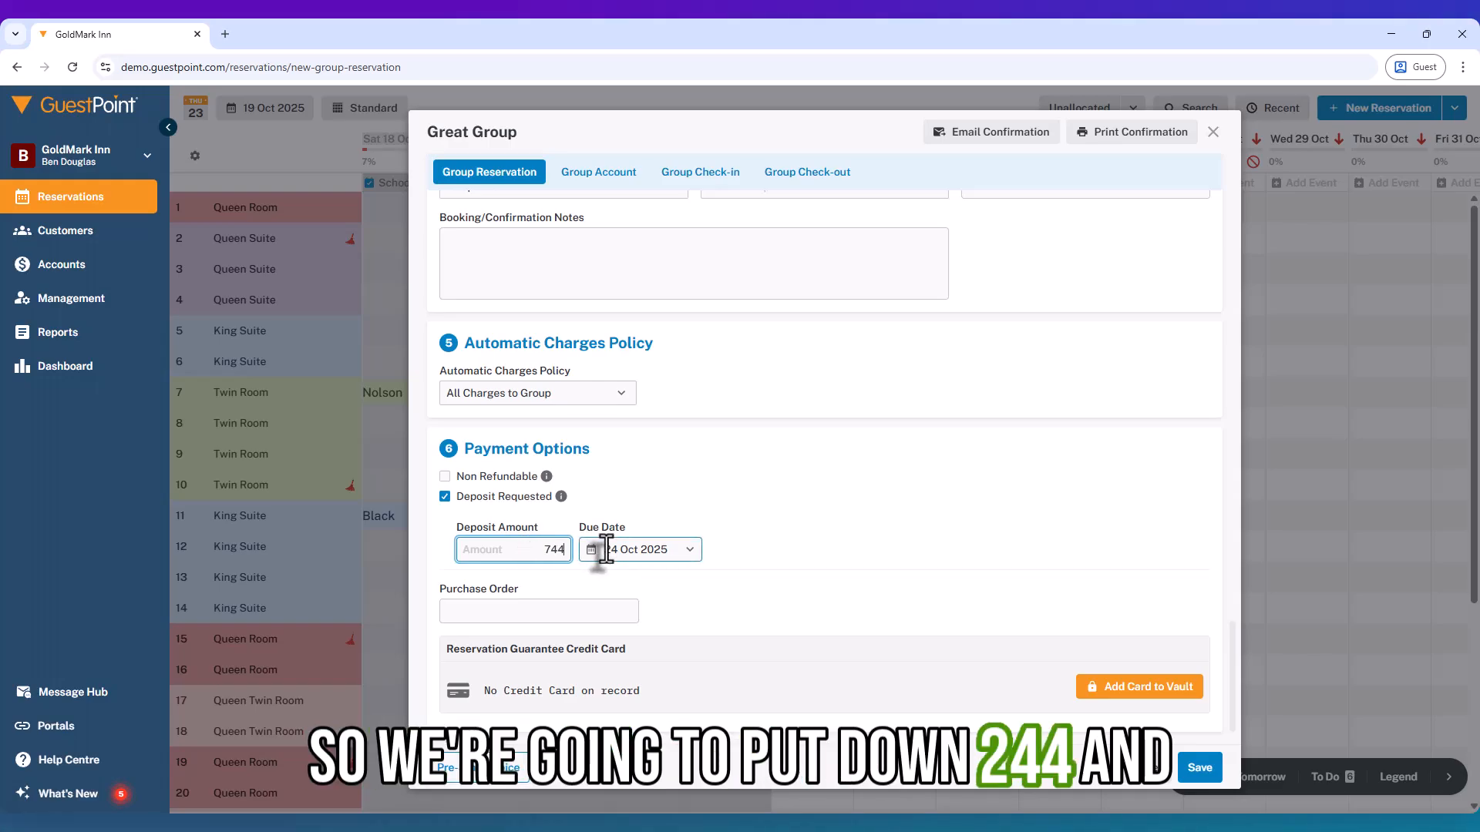
# Set the deposit due date to 24 Oct 2025 and save the Great Group reservation.
pyautogui.click(606, 550)
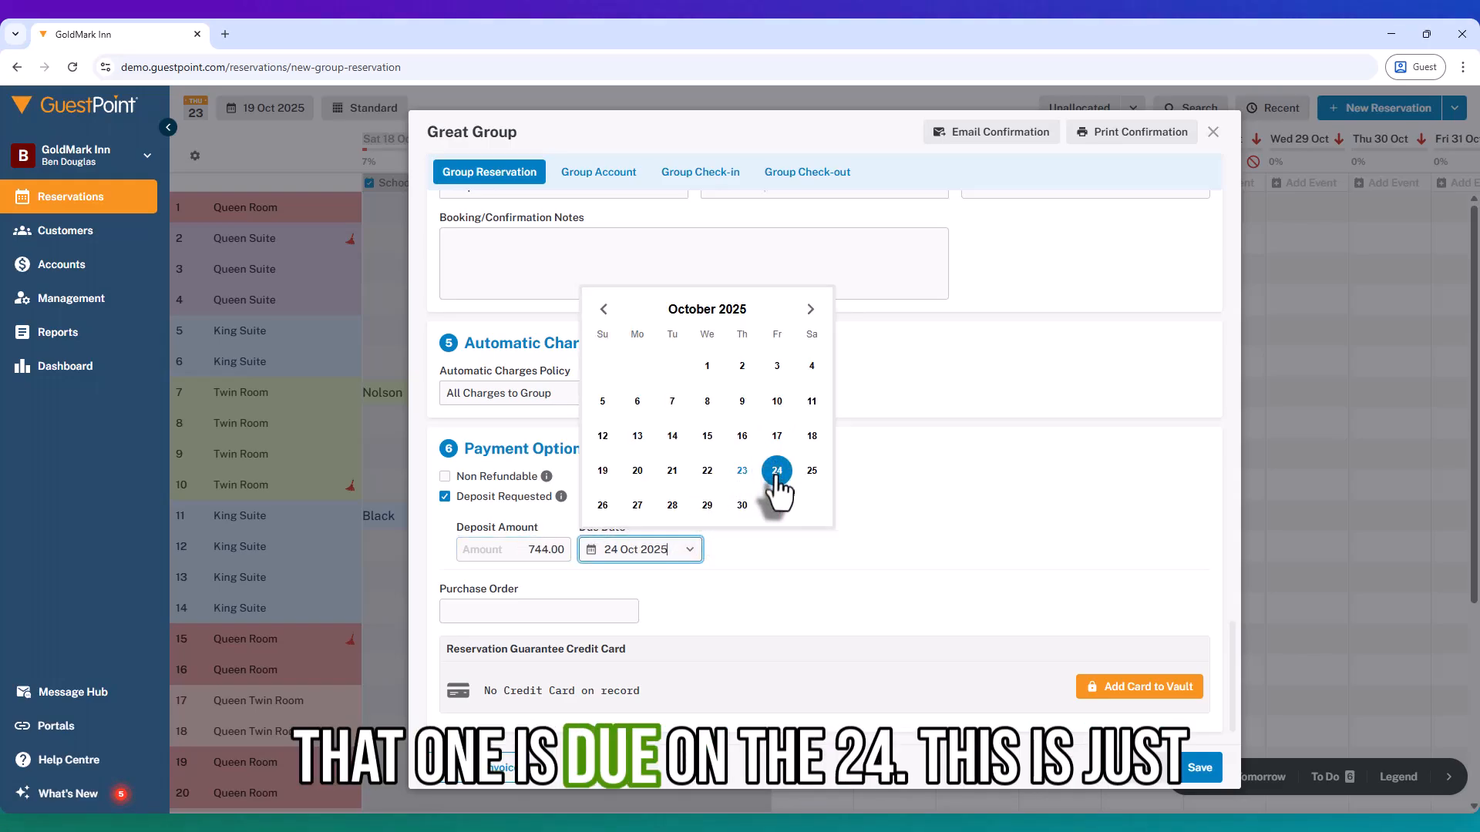
pyautogui.click(777, 471)
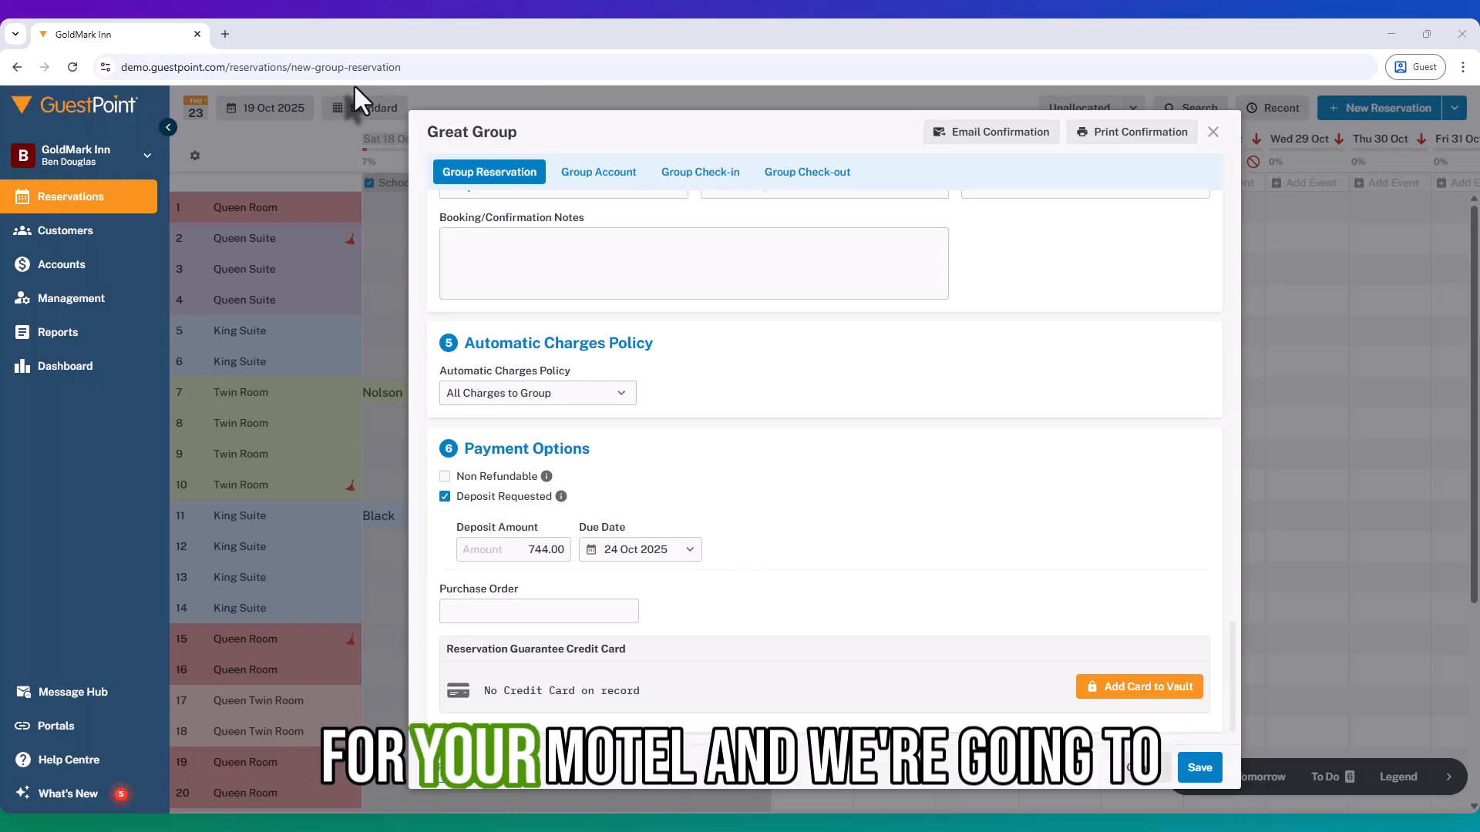
pyautogui.click(1202, 773)
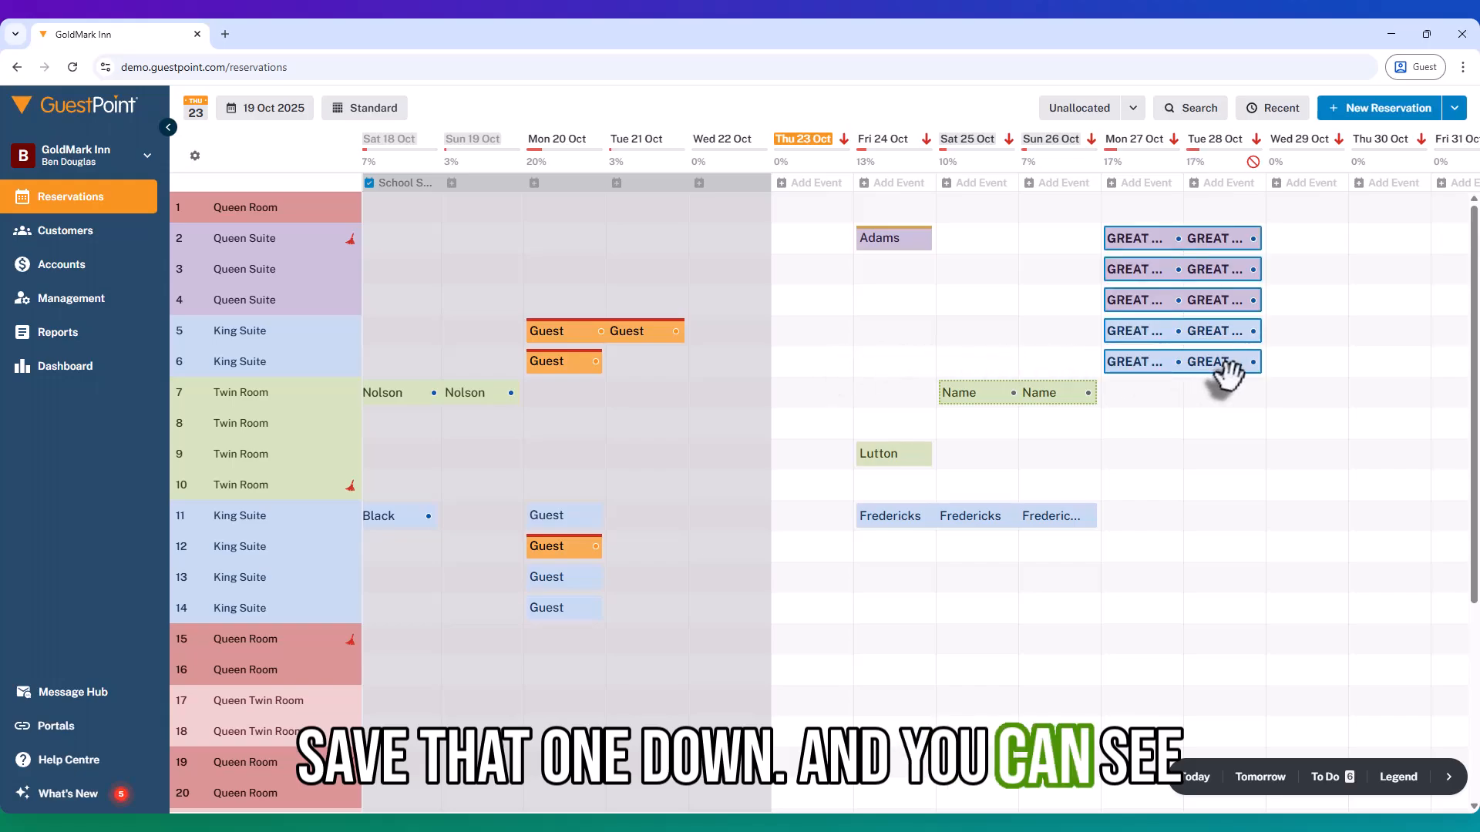
# Check the marker on the Great Group bookings in the reservations chart against the legend, and close the legend.
pyautogui.moveTo(961, 449); pyautogui.dragTo(916, 449)
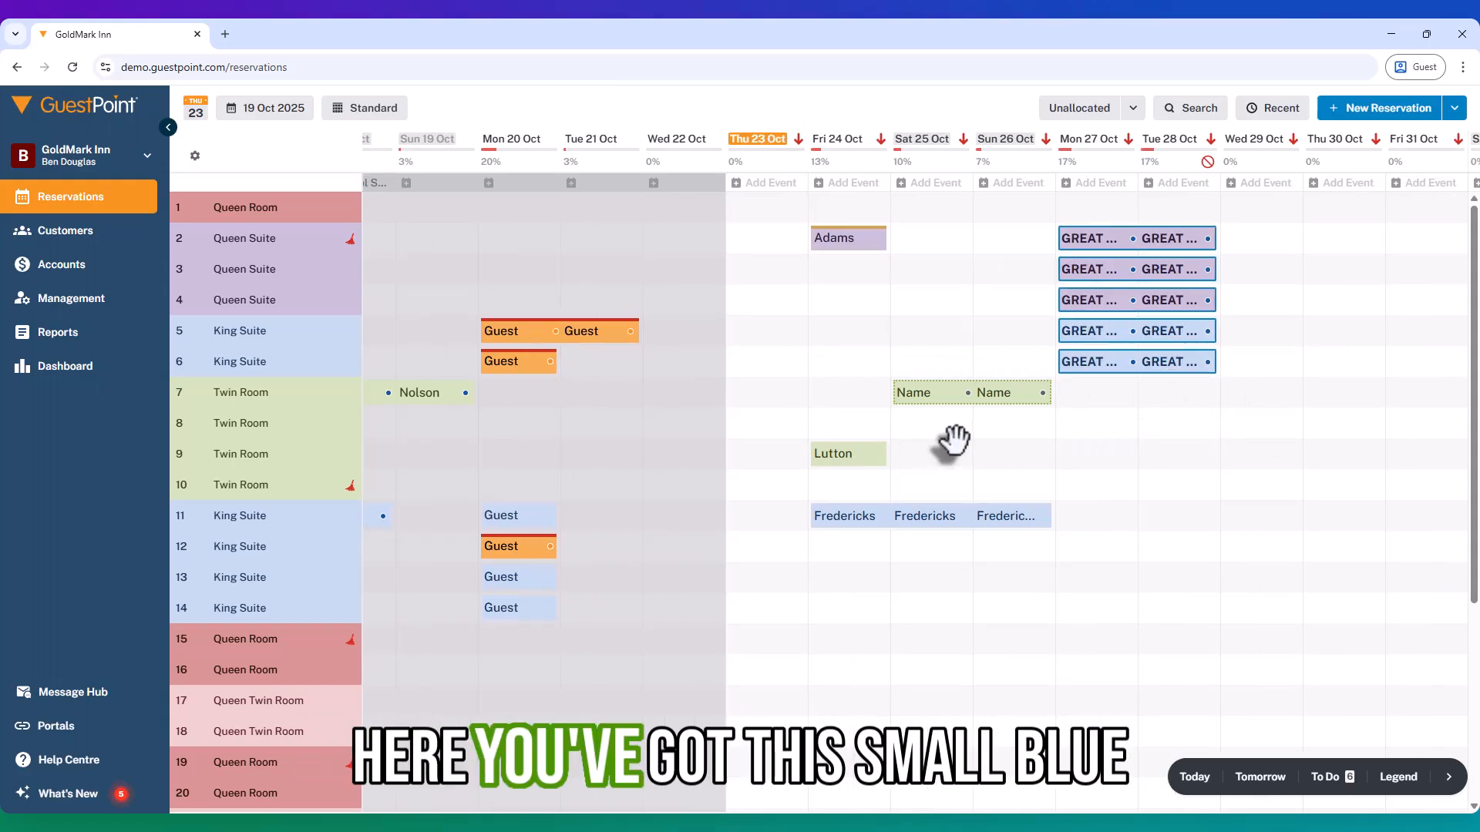
pyautogui.moveTo(1133, 250)
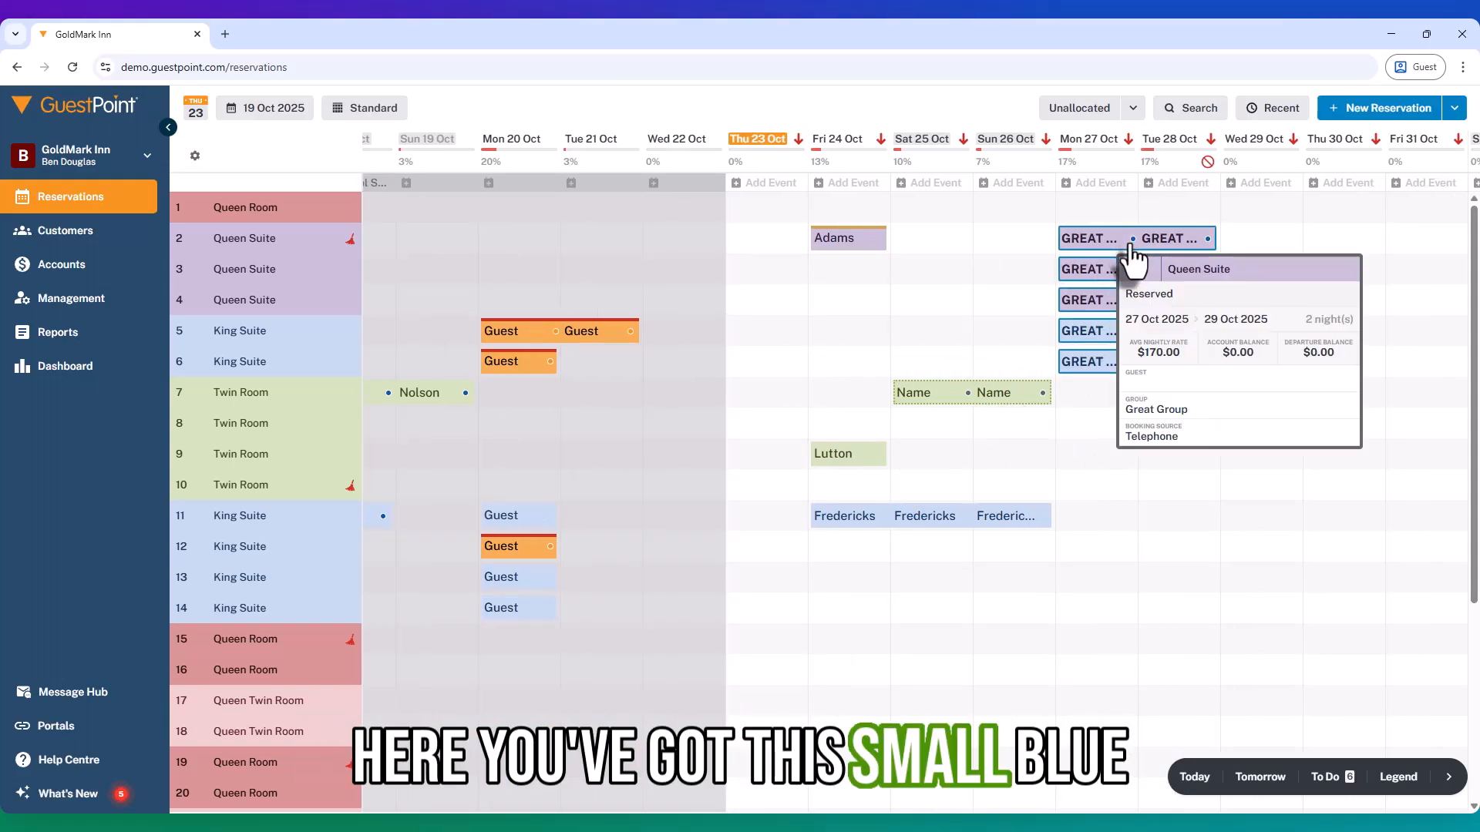
pyautogui.click(1400, 782)
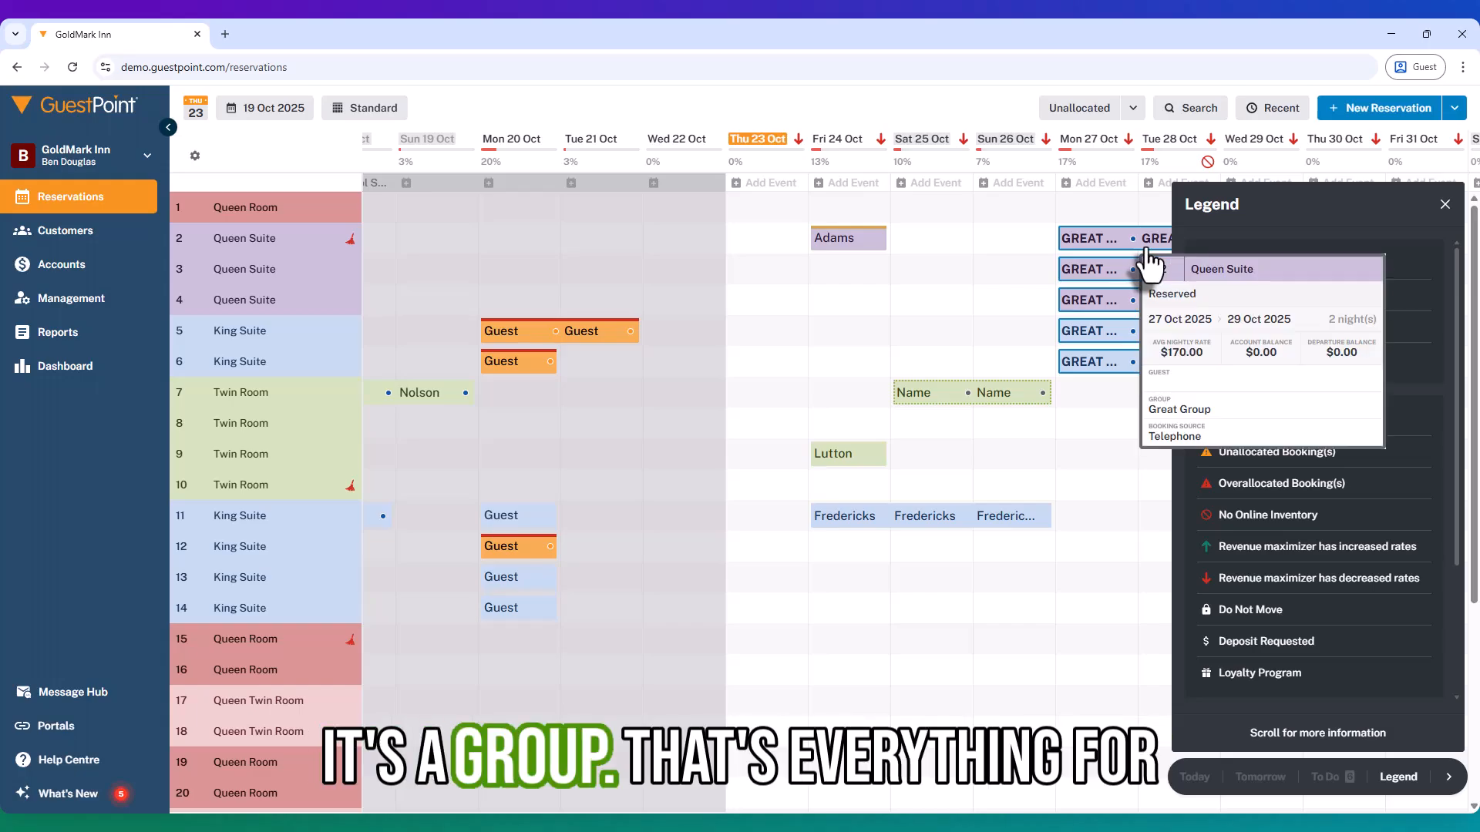
pyautogui.click(1102, 389)
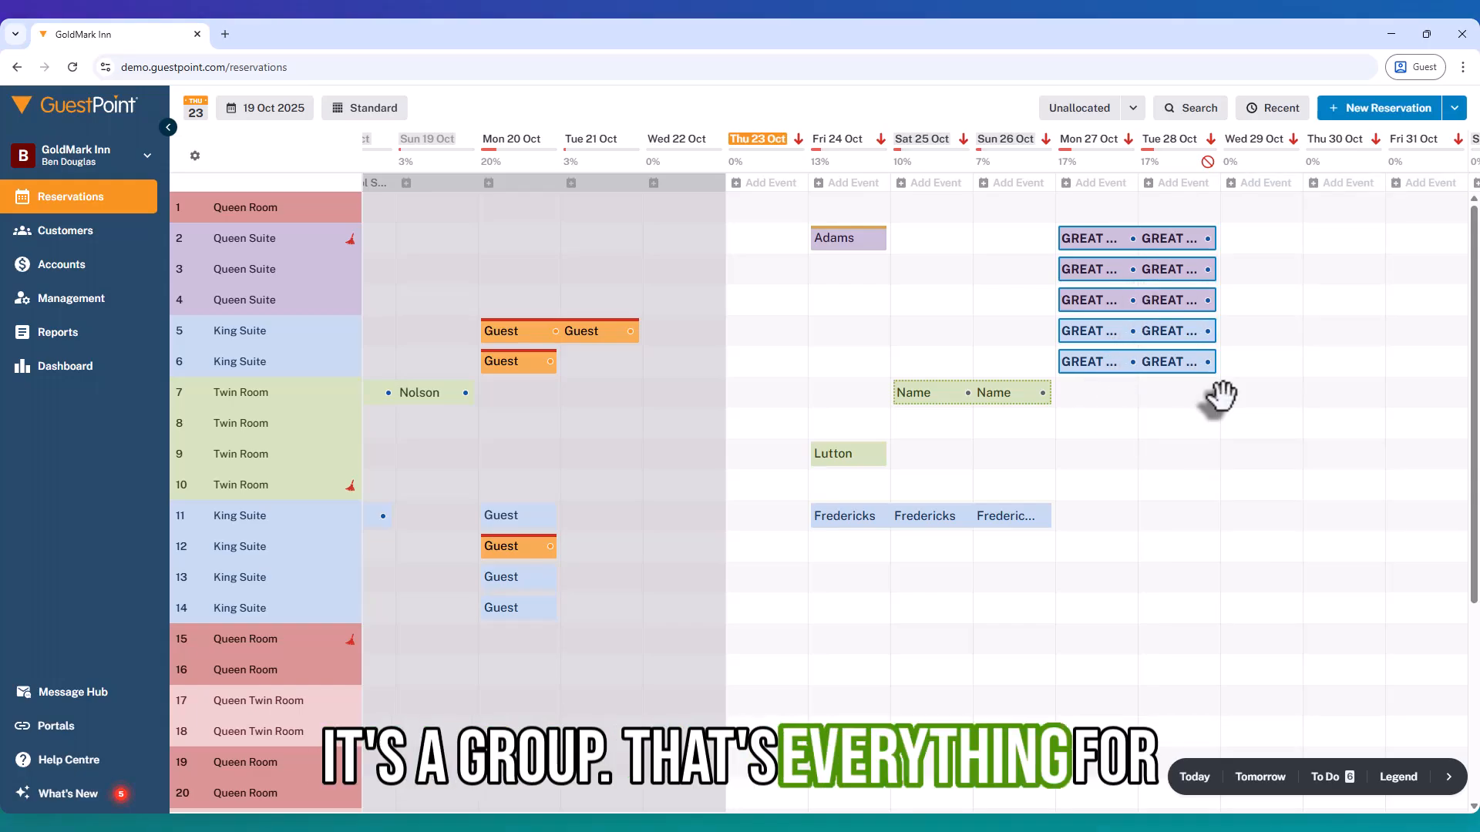